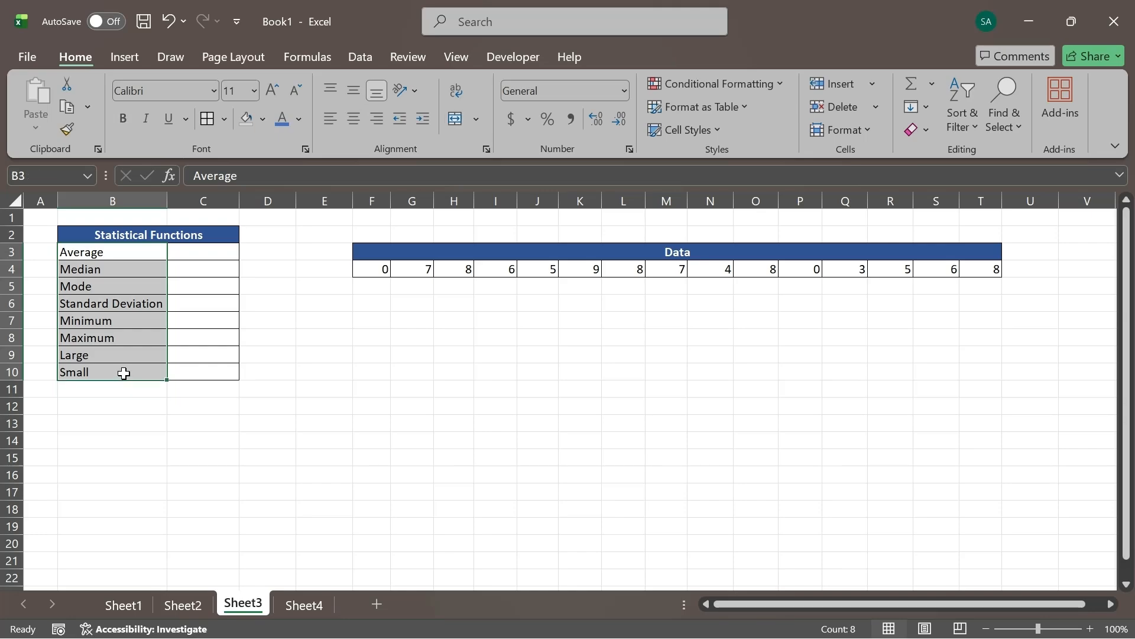
{"action": "left_click_drag", "start_coordinate": [525, 256], "coordinate": [525, 260]}
{"action": "left_click_drag", "start_coordinate": [140, 249], "coordinate": [132, 370]}
{"action": "left_click_drag", "start_coordinate": [477, 251], "coordinate": [473, 267]}
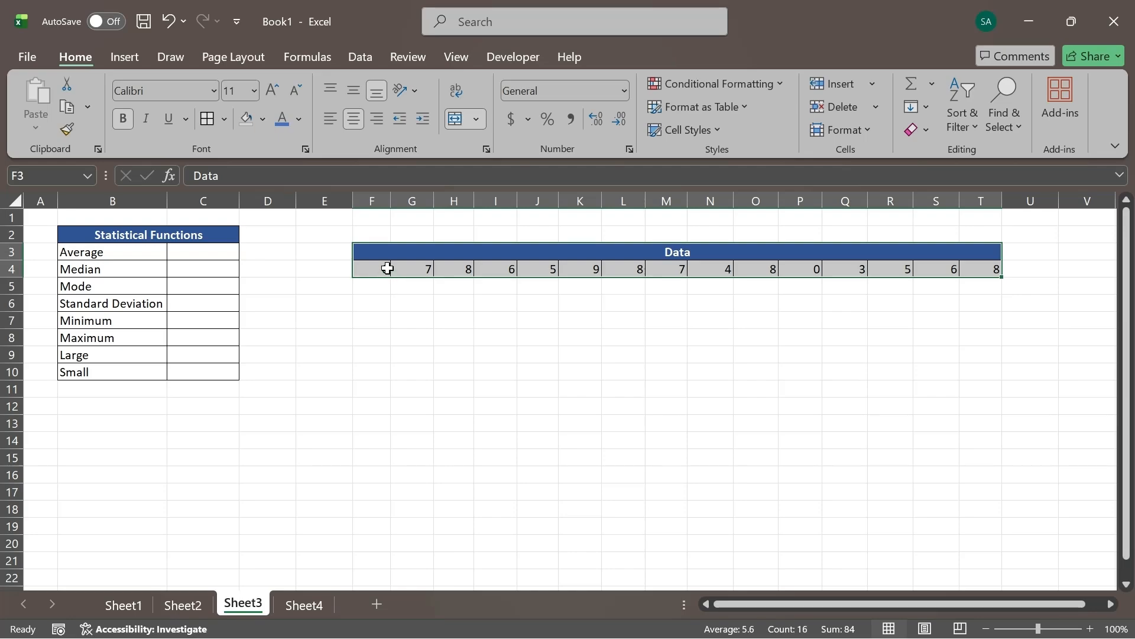
{"action": "left_click_drag", "start_coordinate": [373, 267], "coordinate": [991, 263]}
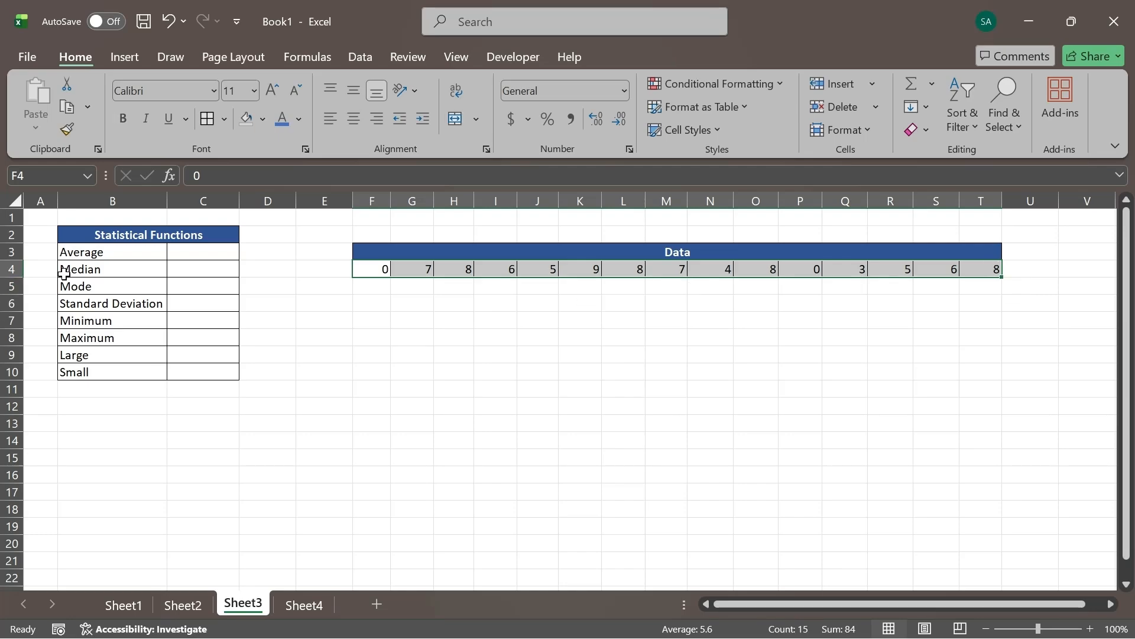
Enter the text AVERAGE() in cell B13 below the Statistical Functions table
{"action": "left_click", "coordinate": [84, 426]}
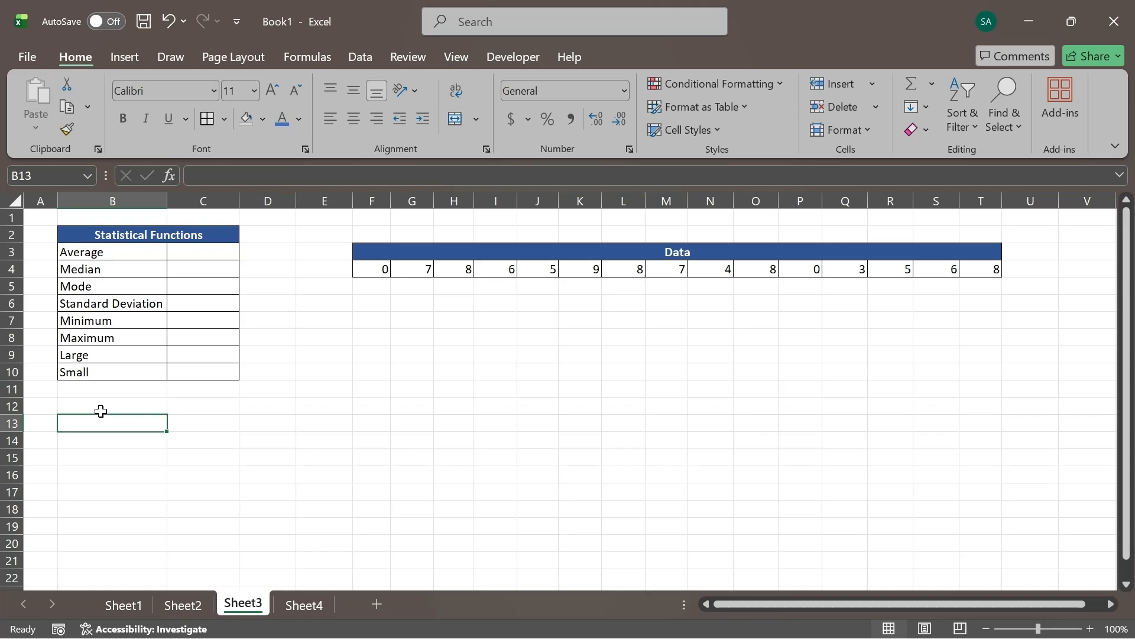
{"action": "type", "text": "A?"}
{"action": "key", "text": "BackSpace"}
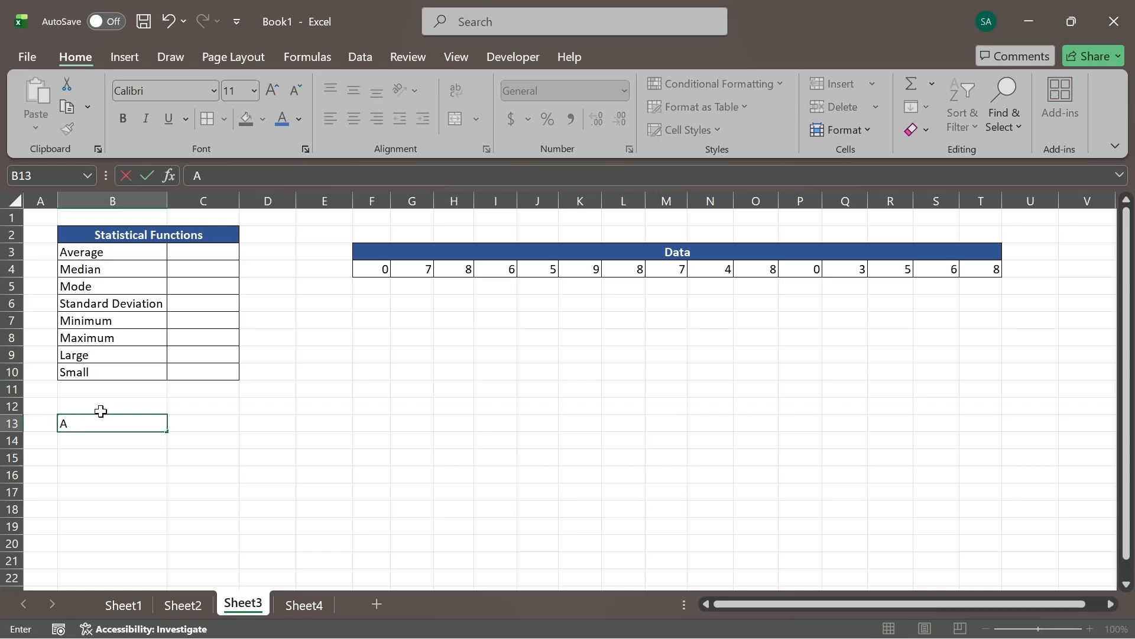
{"action": "type", "text": "VERAGE()"}
{"action": "key", "text": "Return"}
Enter the text MEDIAN() in cell B14, directly under the average function name
{"action": "type", "text": "MEDIAN"}
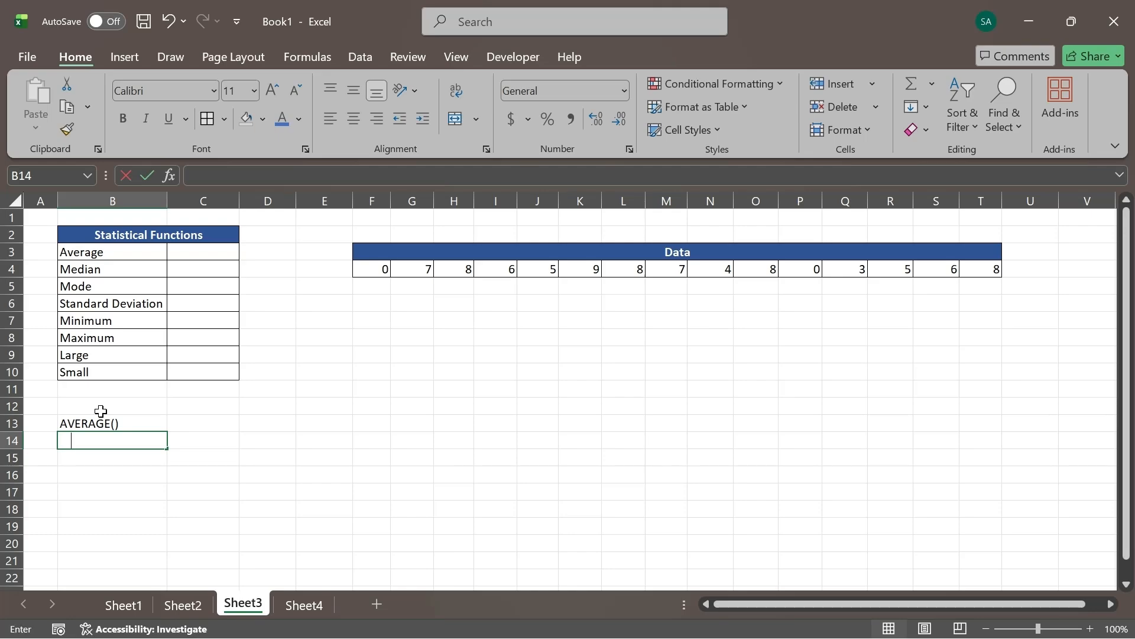
{"action": "type", "text": "()"}
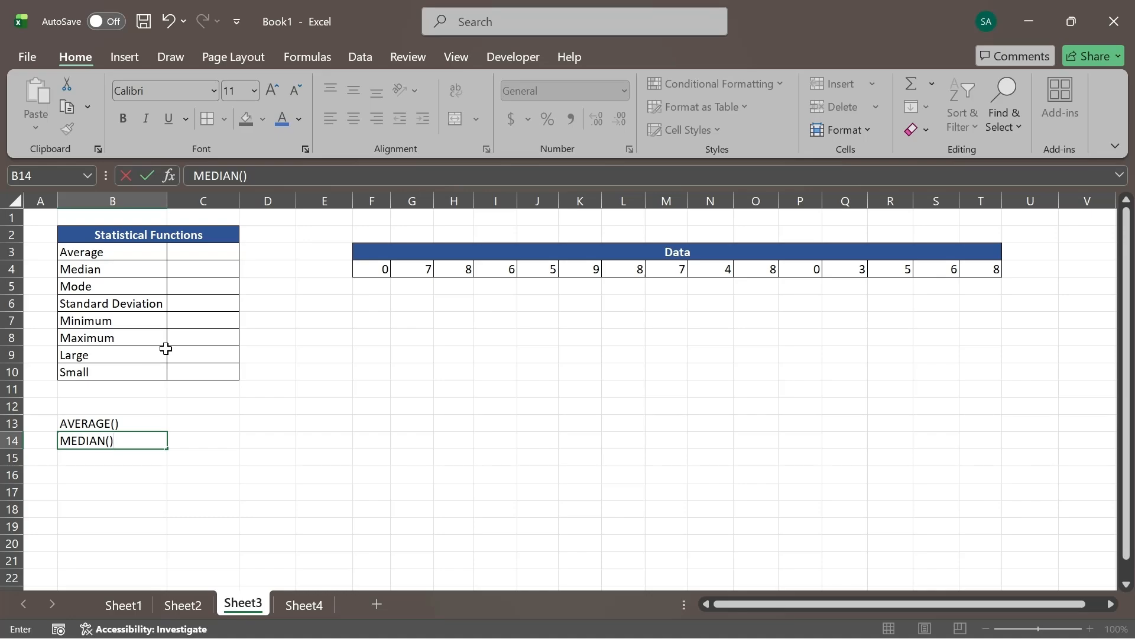
{"action": "type", "text": "MOD"}
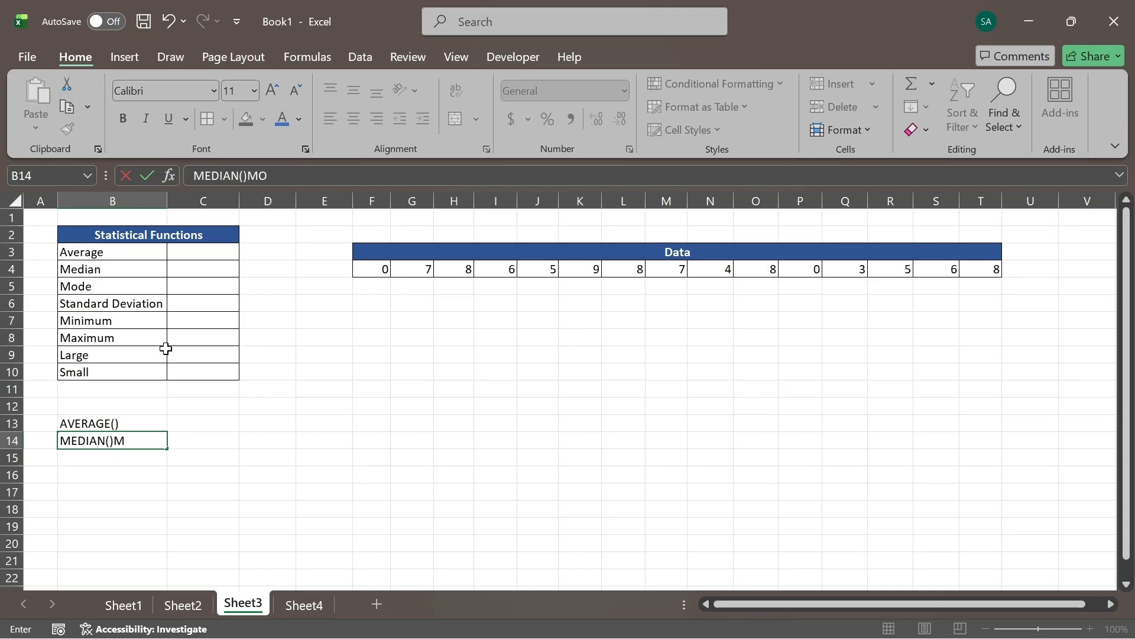
{"action": "key", "text": "BackSpace"}
{"action": "key", "text": "BackSpace"}
{"action": "key", "text": "BackSpace"}
{"action": "key", "text": "Return"}
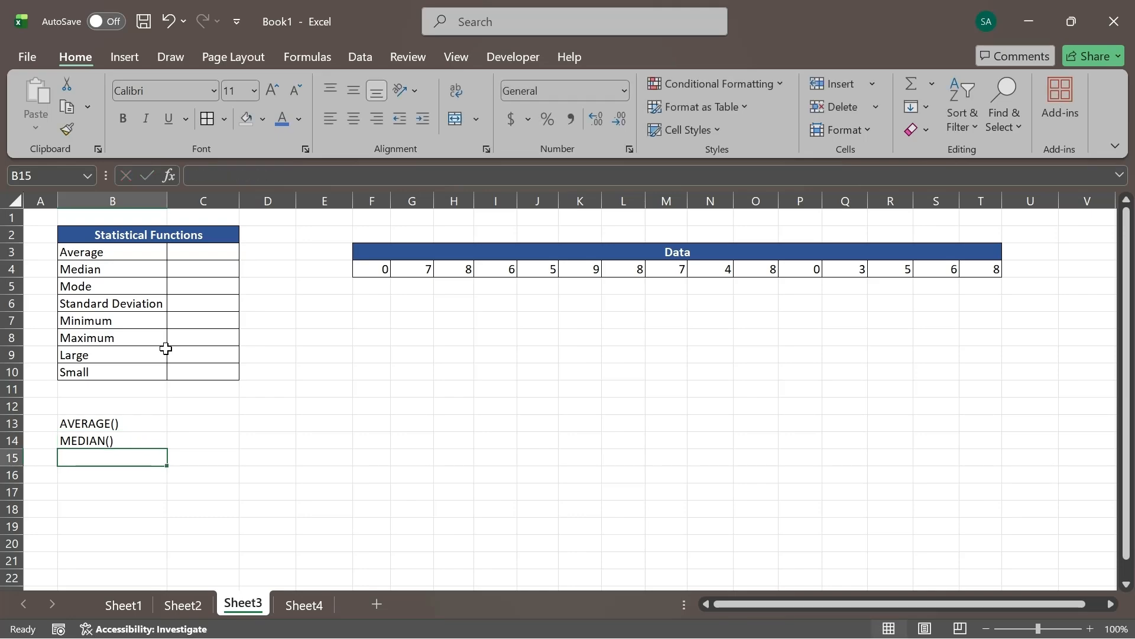
Enter the text MODE.MULT() in cell B15 as the function name for the mode
{"action": "type", "text": "MOD"}
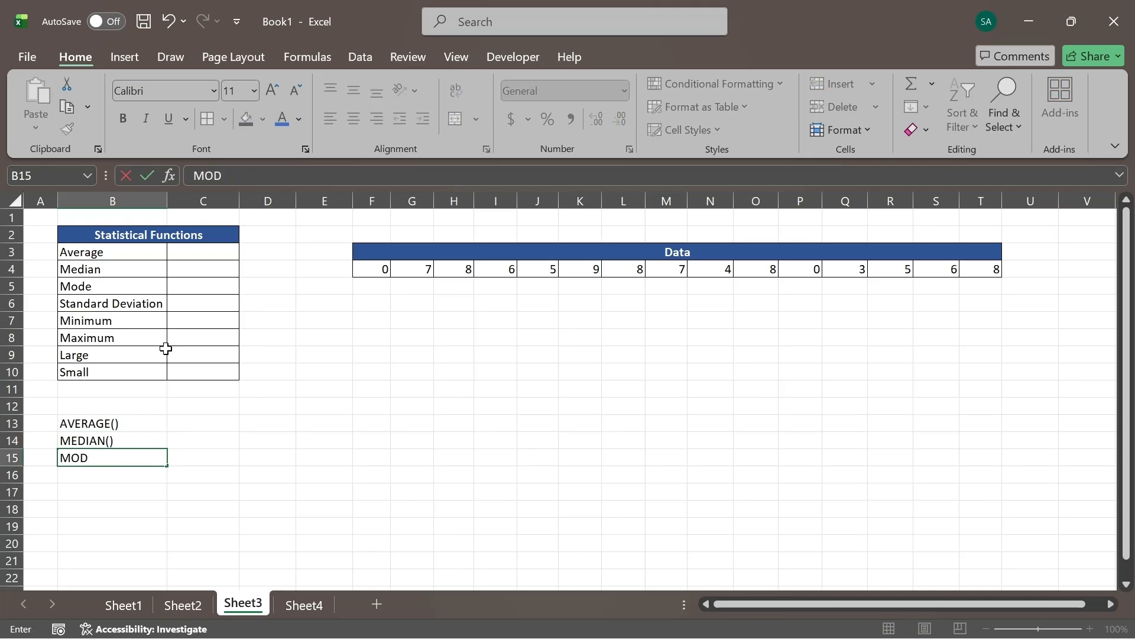
{"action": "type", "text": "E.NULT"}
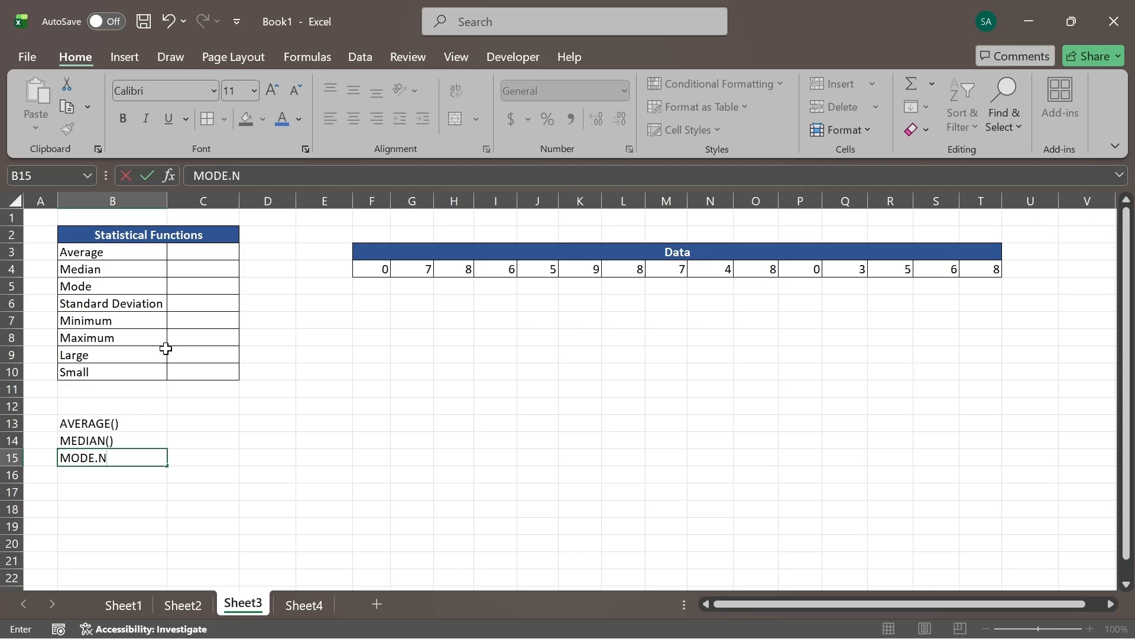
{"action": "key", "text": "BackSpace"}
{"action": "key", "text": "BackSpace"}
{"action": "key", "text": "BackSpace"}
{"action": "key", "text": "BackSpace"}
{"action": "type", "text": "MULT"}
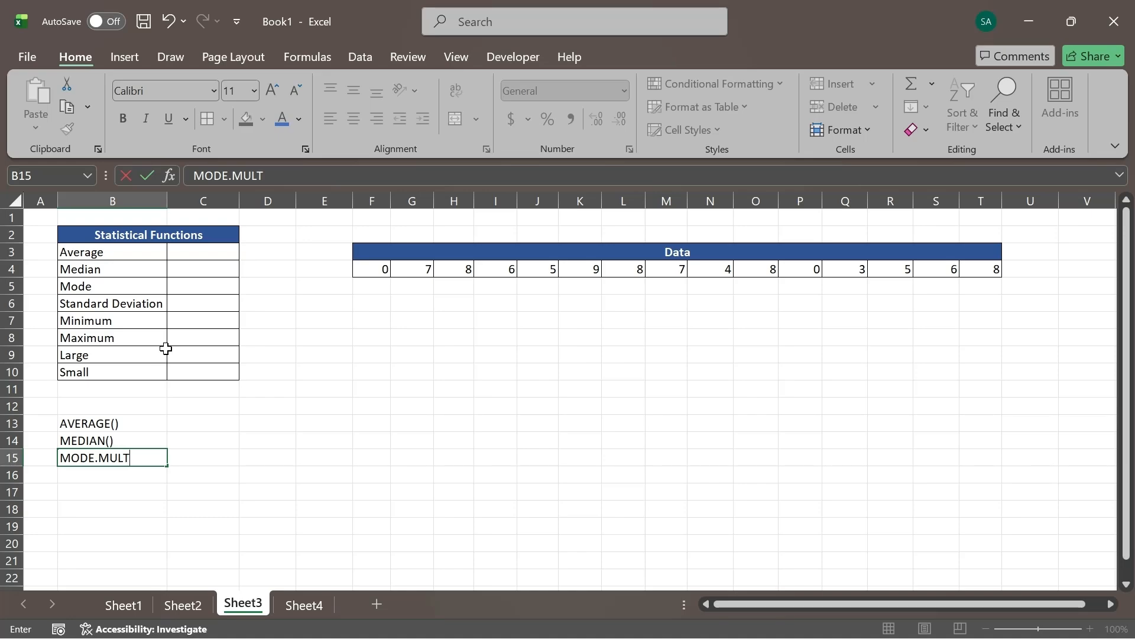
{"action": "type", "text": "()"}
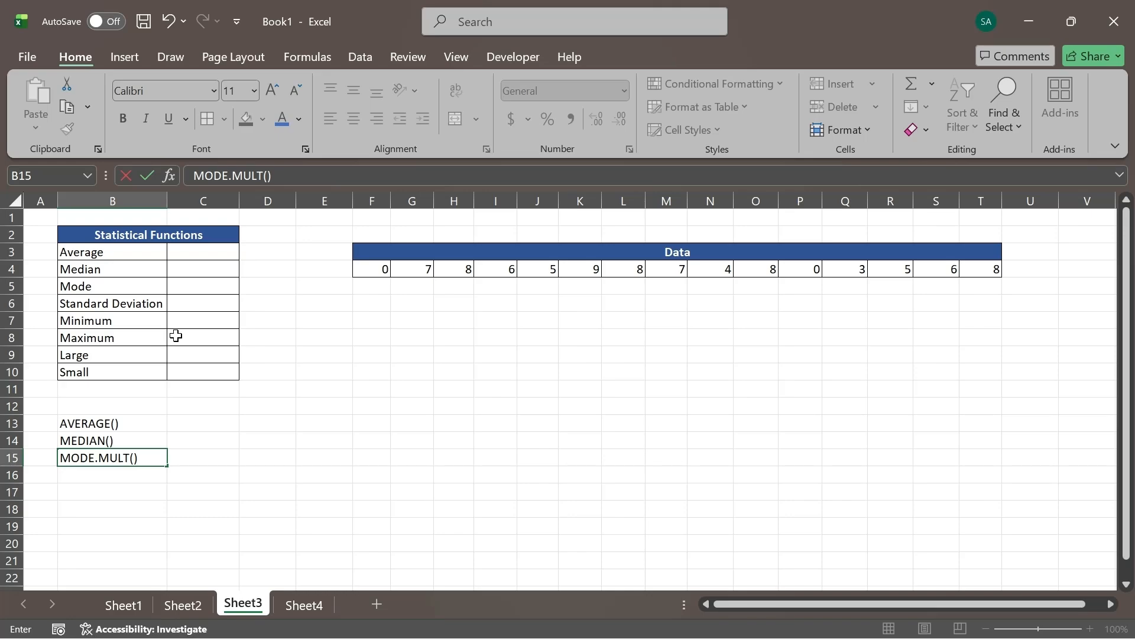
{"action": "key", "text": "Return"}
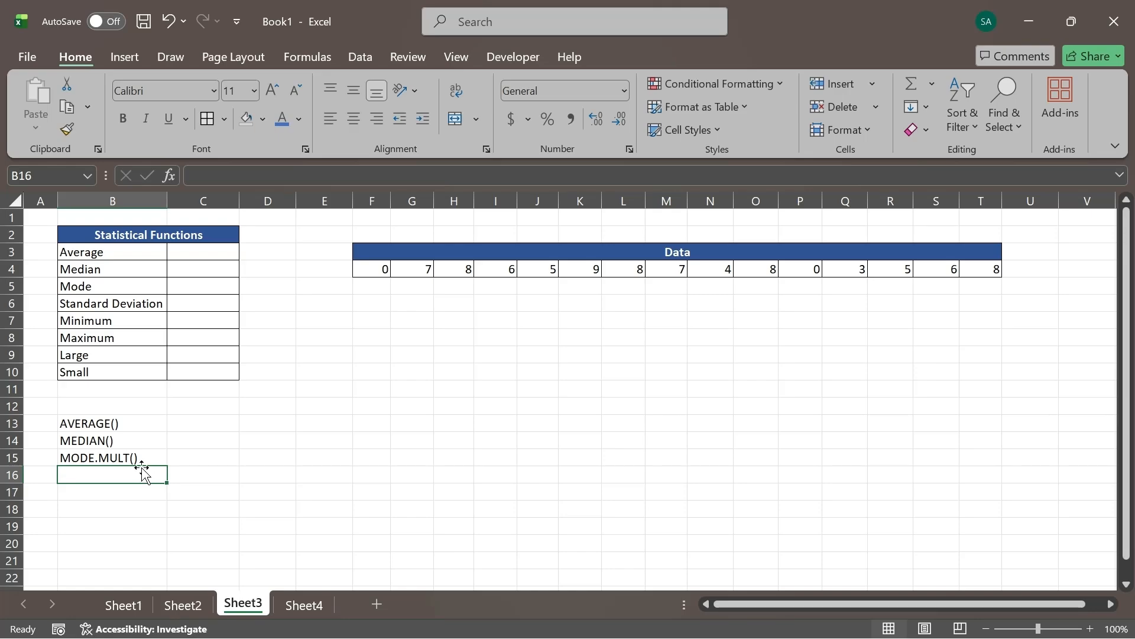
Continue the list of function names with STDEV in B16, MIN in B17 and MAX in B18
{"action": "type", "text": "ST"}
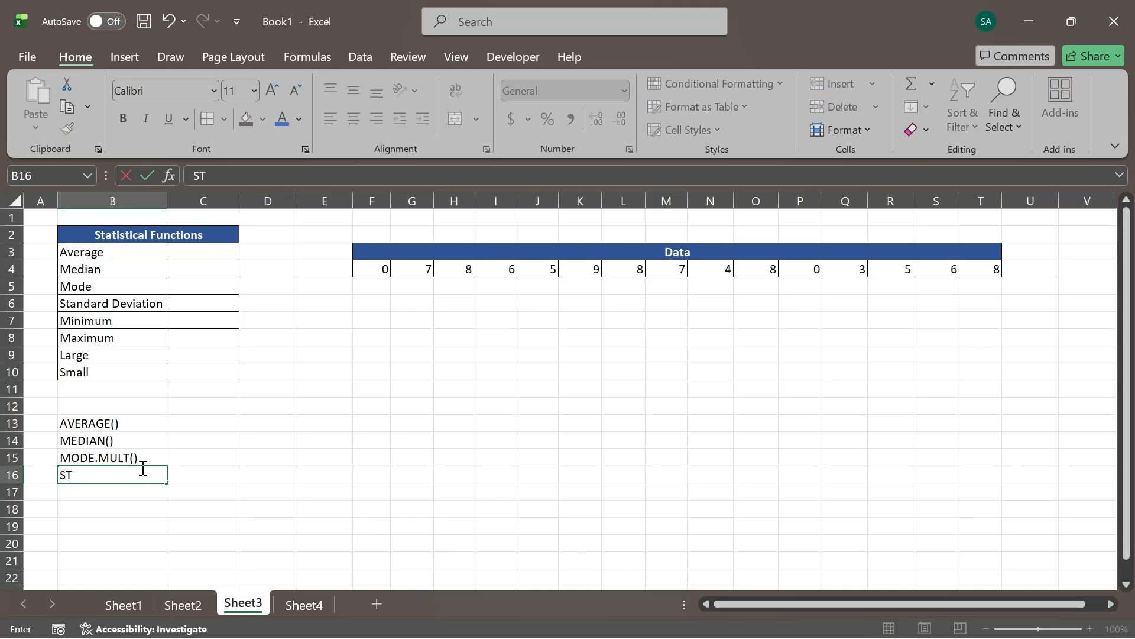
{"action": "type", "text": "DEV"}
{"action": "key", "text": "Return"}
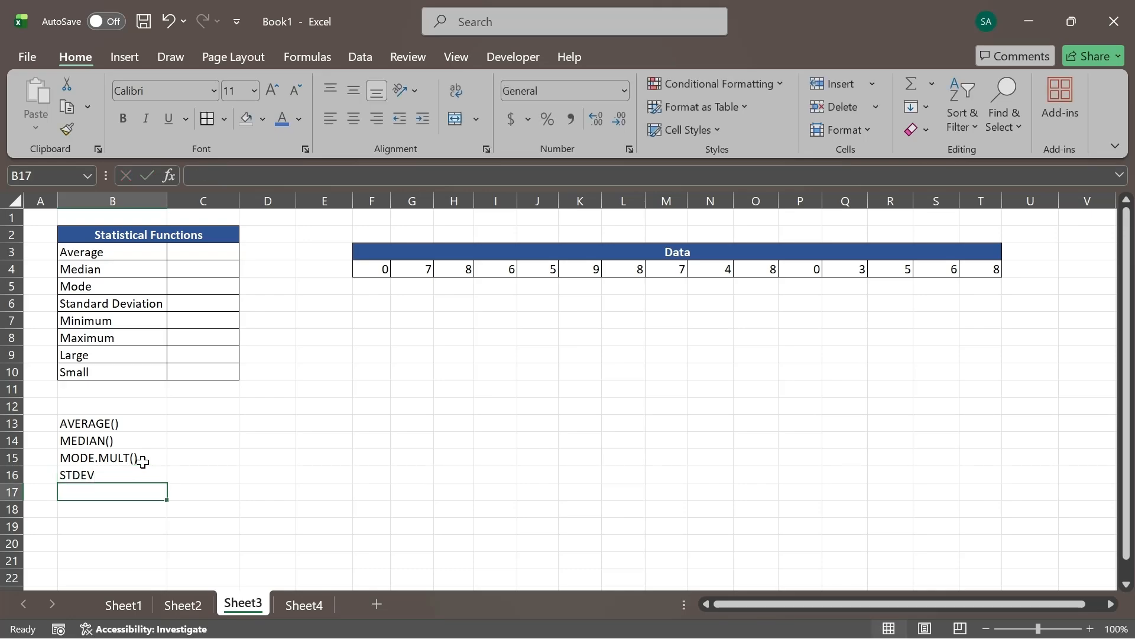
{"action": "type", "text": "MIN"}
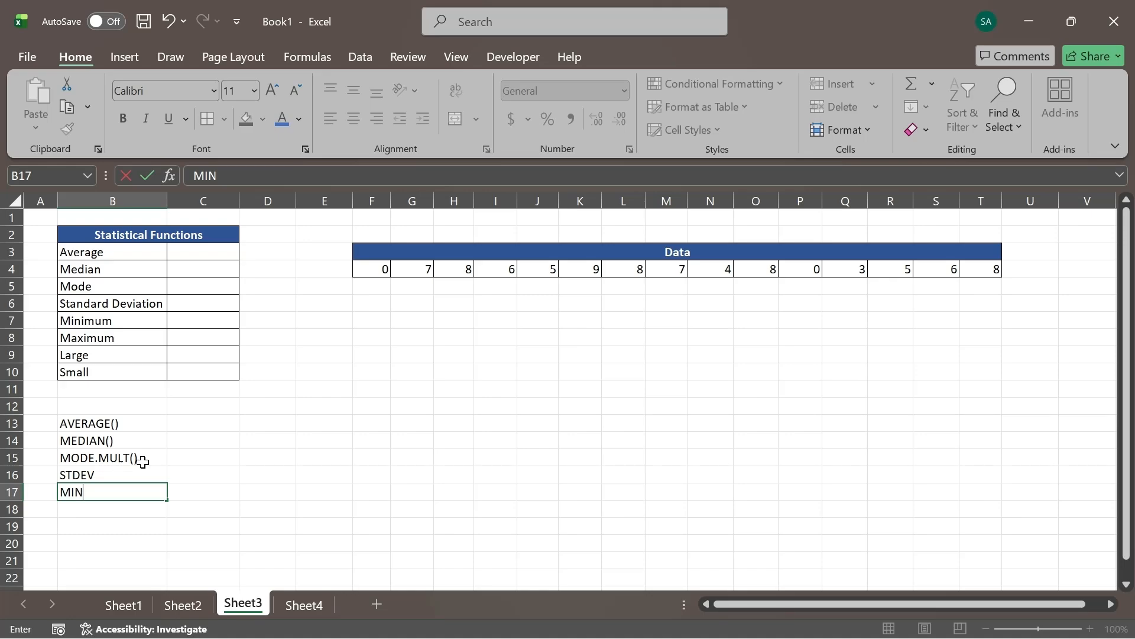
{"action": "key", "text": "Return"}
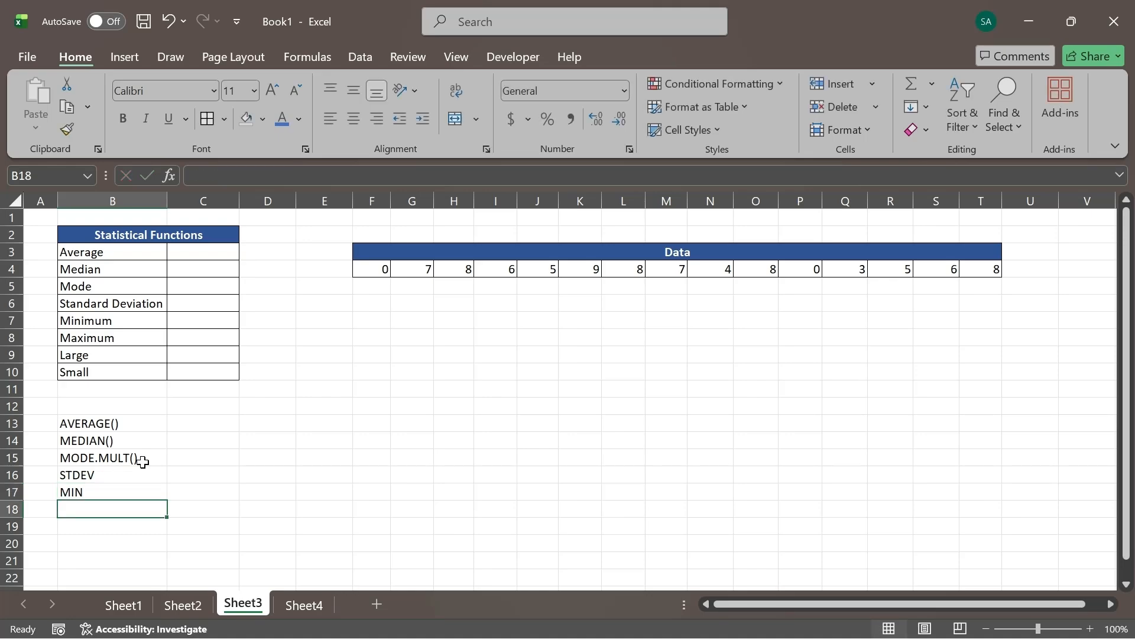
{"action": "type", "text": "MAX"}
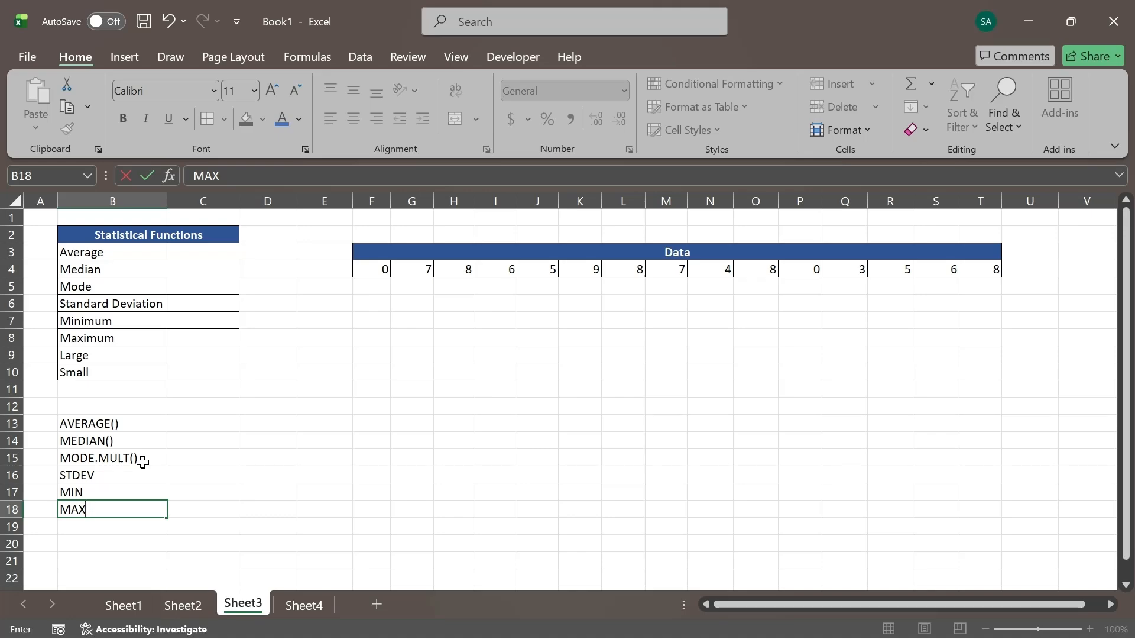
{"action": "key", "text": "Return"}
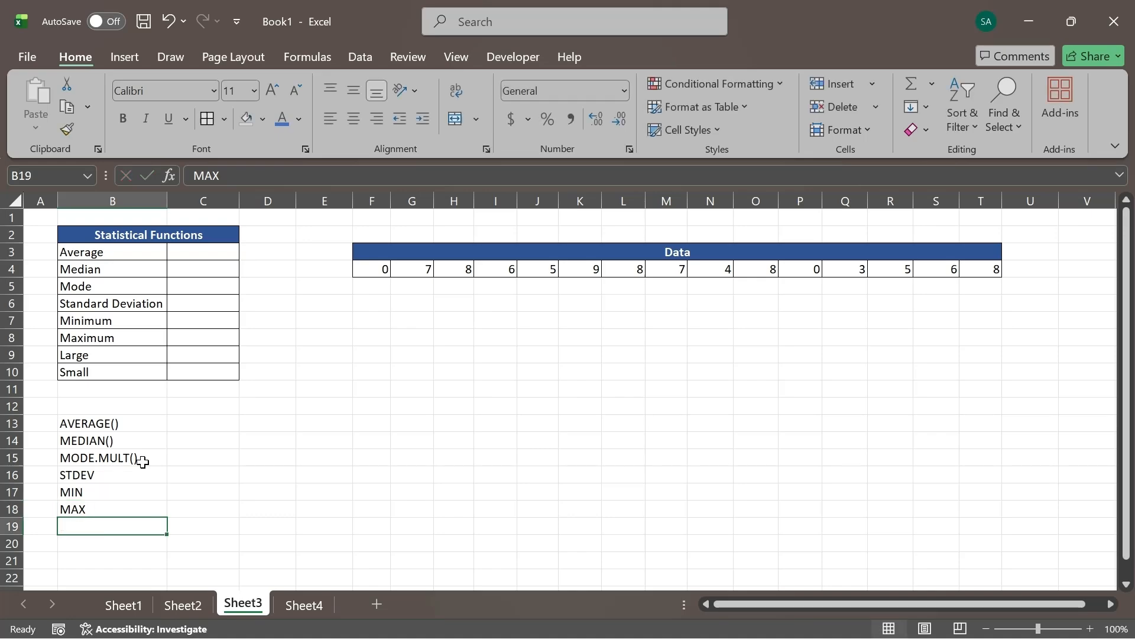
Enter the syntax text LARGE(array, kth) in cell B19, including its closing parenthesis
{"action": "type", "text": "LARGE"}
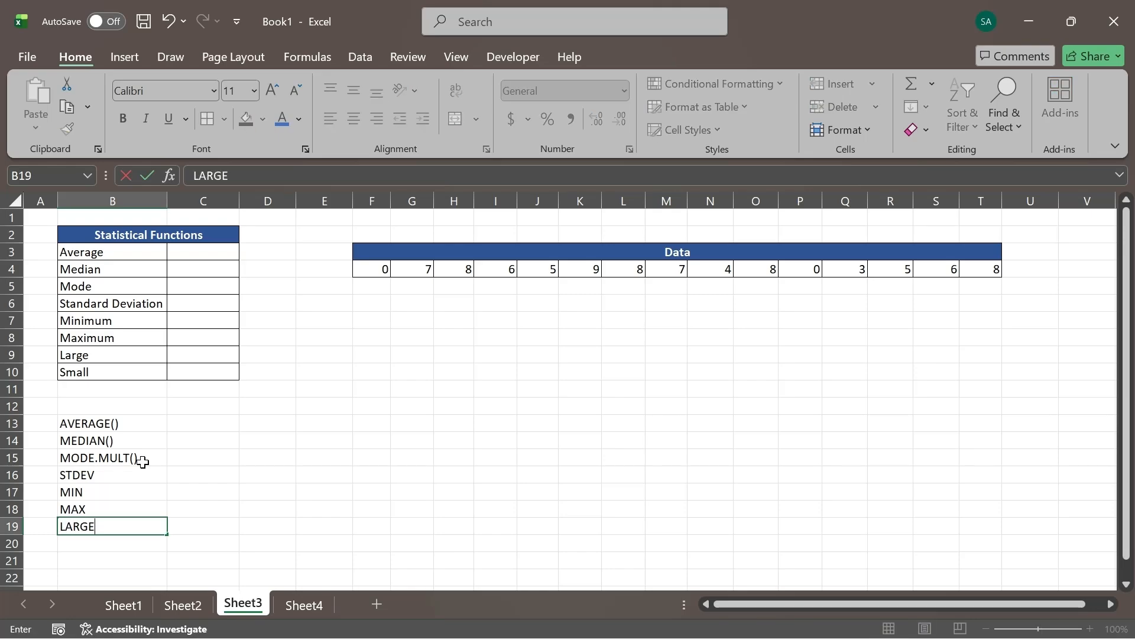
{"action": "type", "text": "(array, kth"}
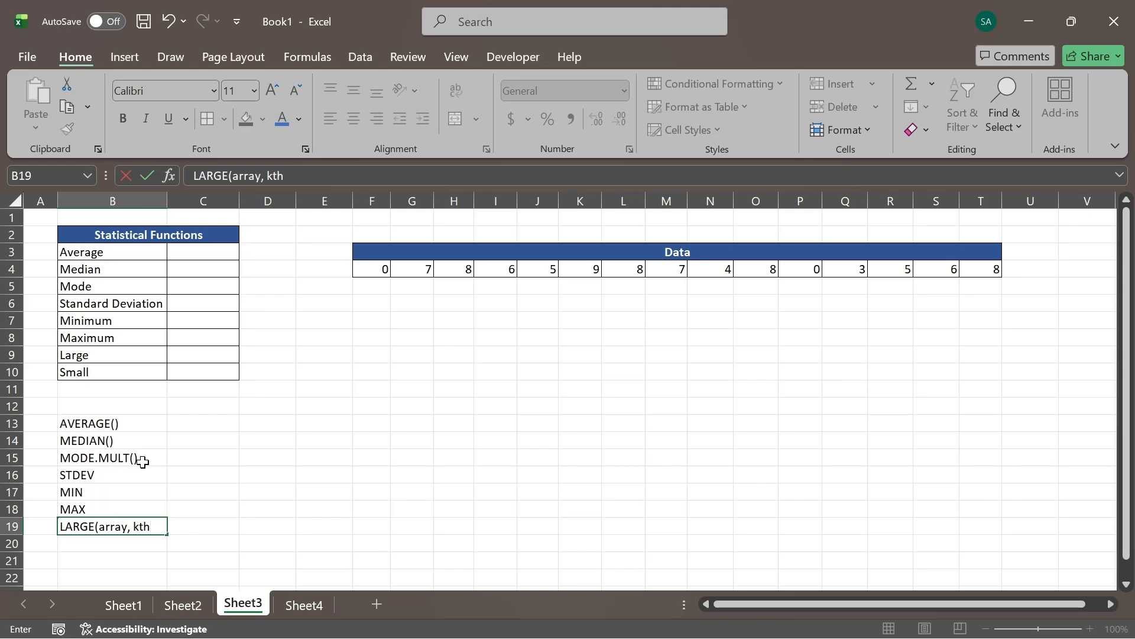
{"action": "key", "text": "shift+Right"}
{"action": "type", "text": ")"}
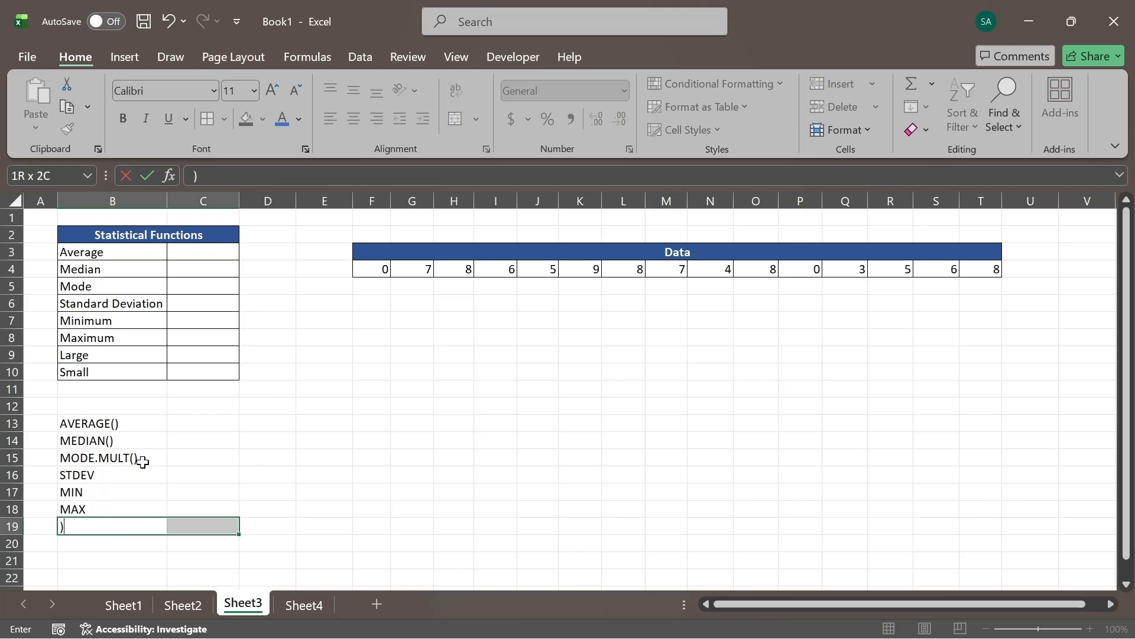
{"action": "key", "text": "ctrl+z"}
{"action": "key", "text": "Return"}
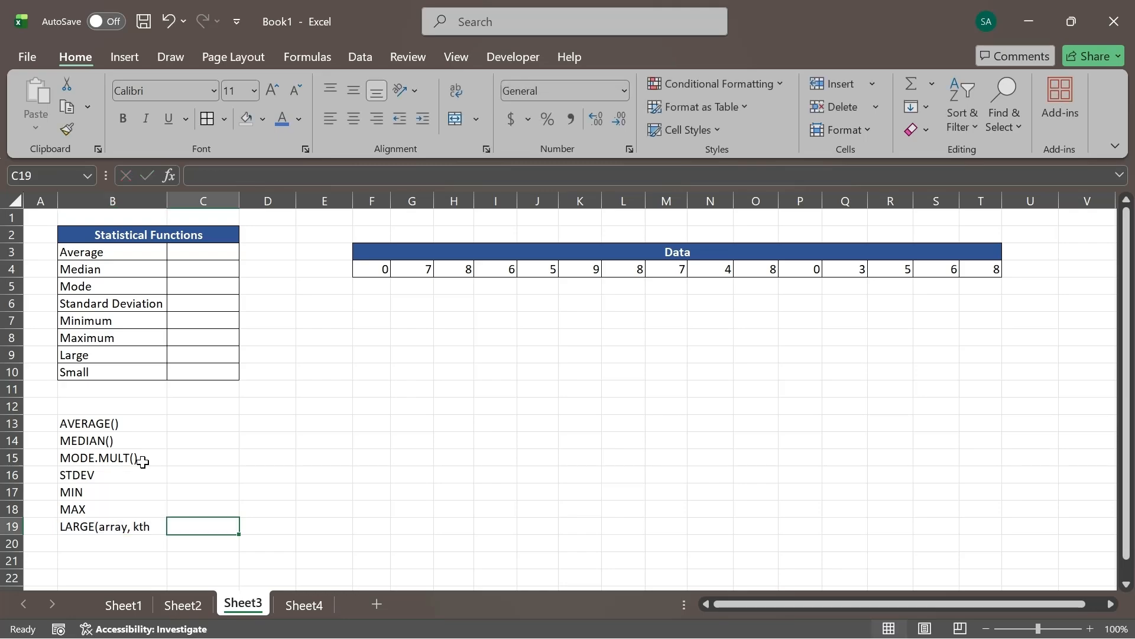
{"action": "double_click", "coordinate": [159, 527]}
{"action": "type", "text": ")"}
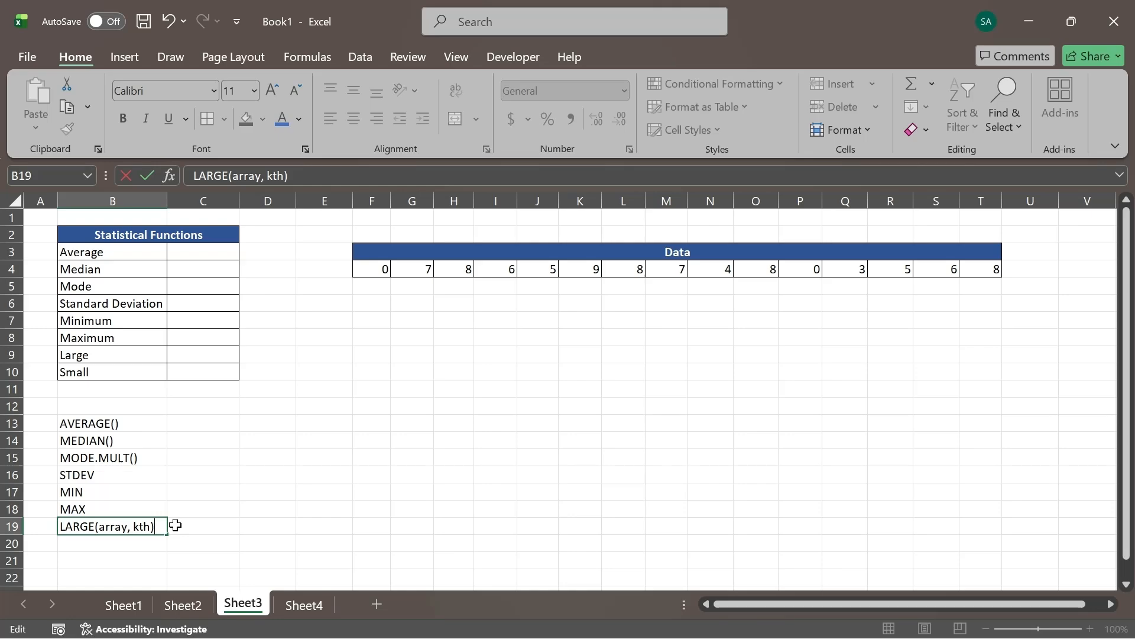
{"action": "key", "text": "Return"}
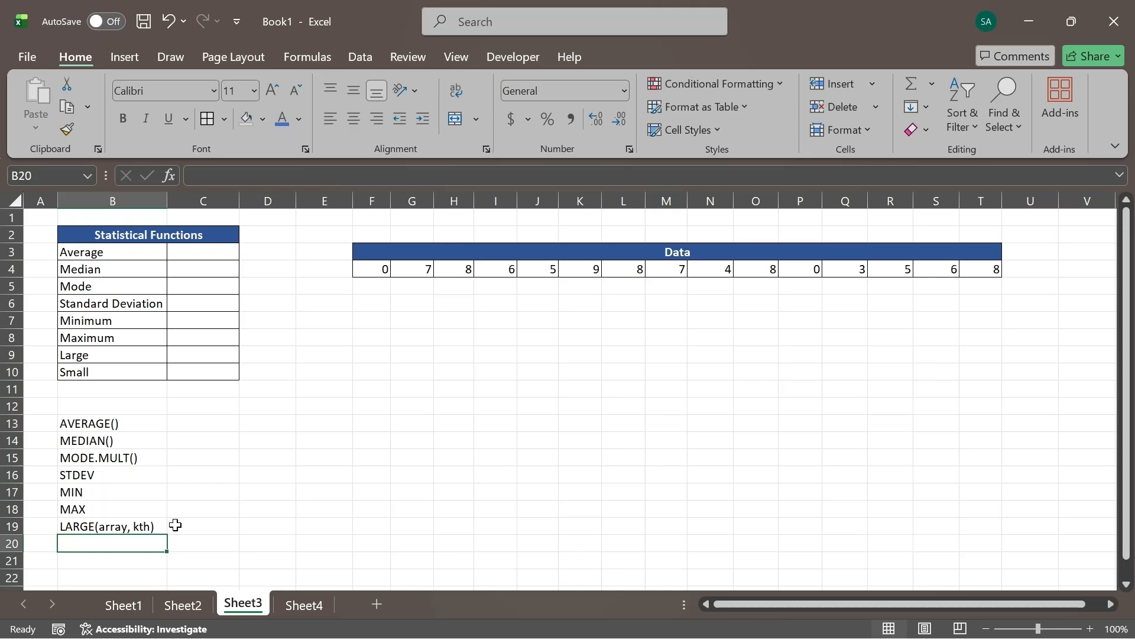
Enter the syntax text SMALL(array, kth) in cell B20 to complete the function list
{"action": "type", "text": "SMA"}
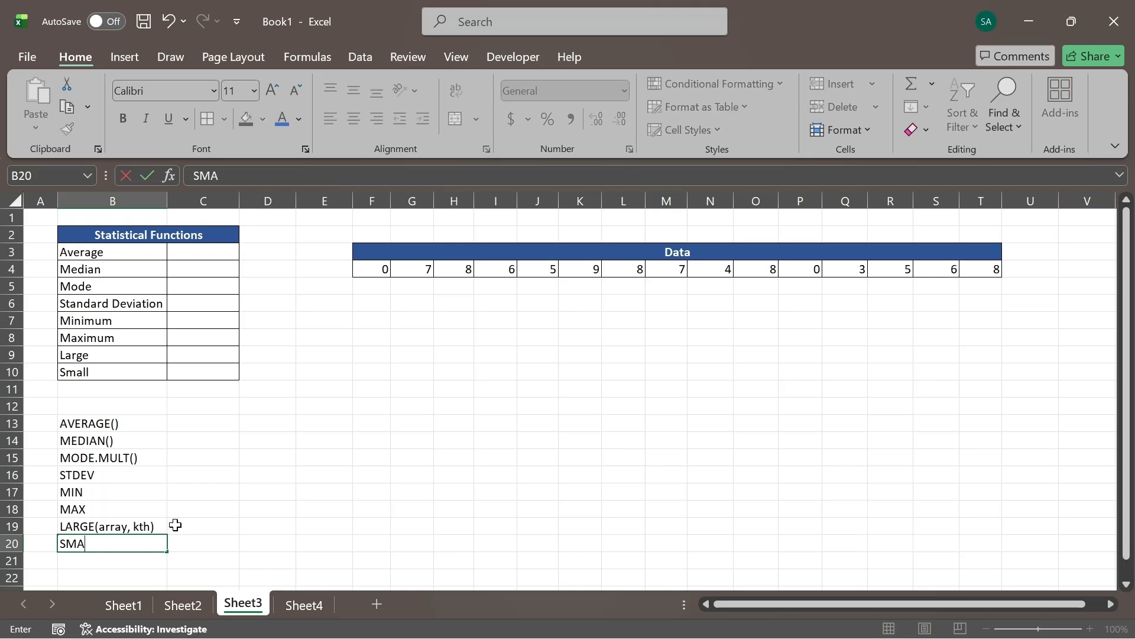
{"action": "type", "text": "LL"}
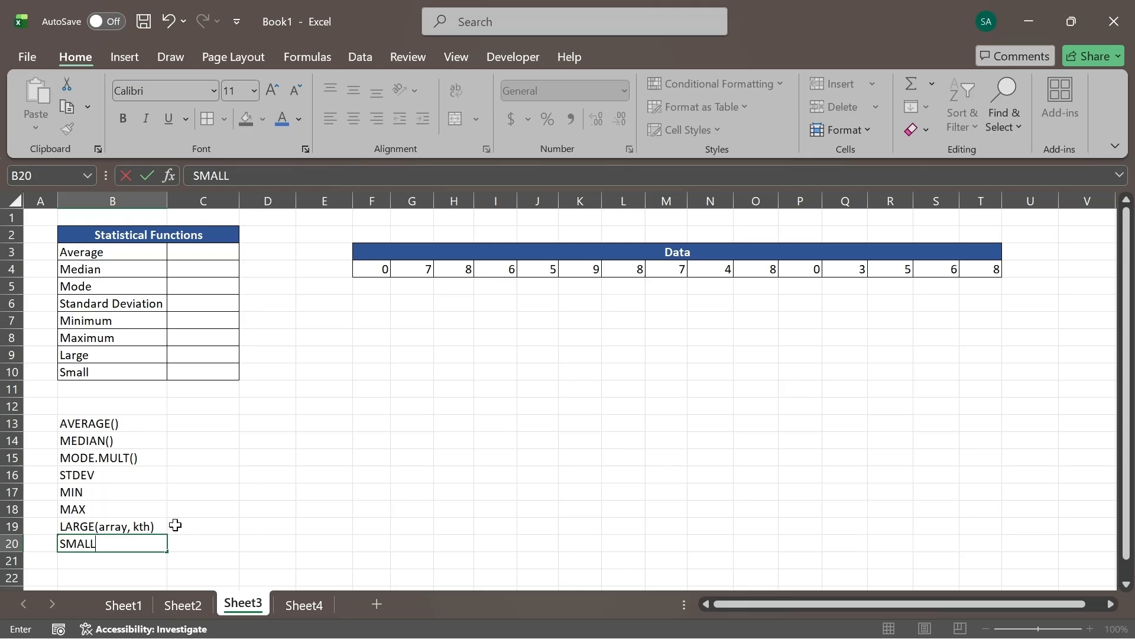
{"action": "type", "text": "(array, kth"}
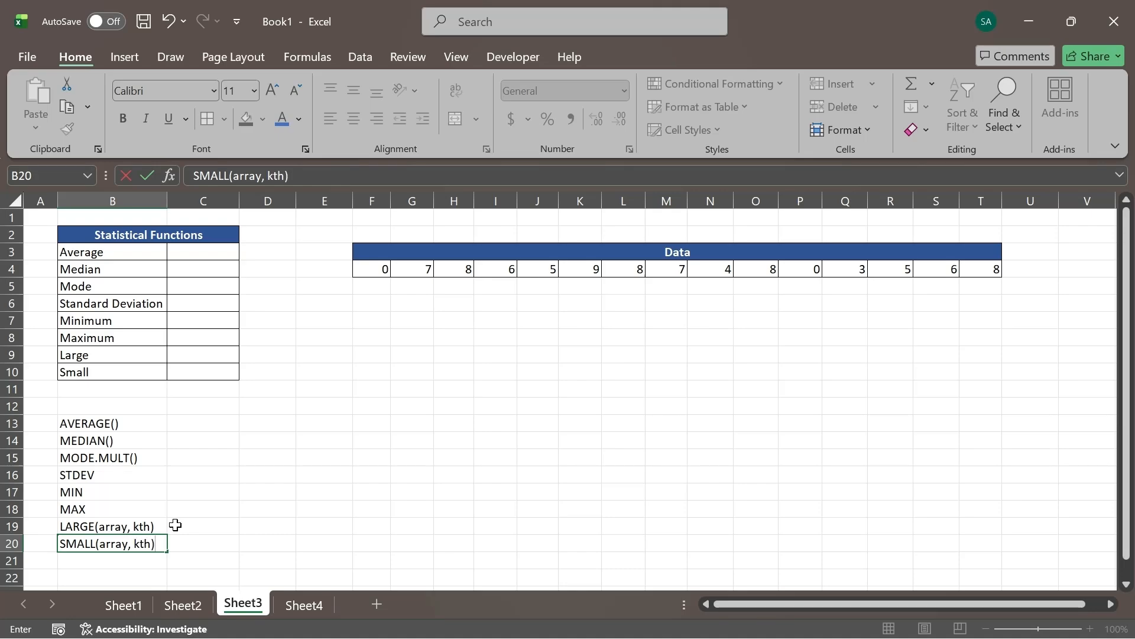
{"action": "key", "text": "Return"}
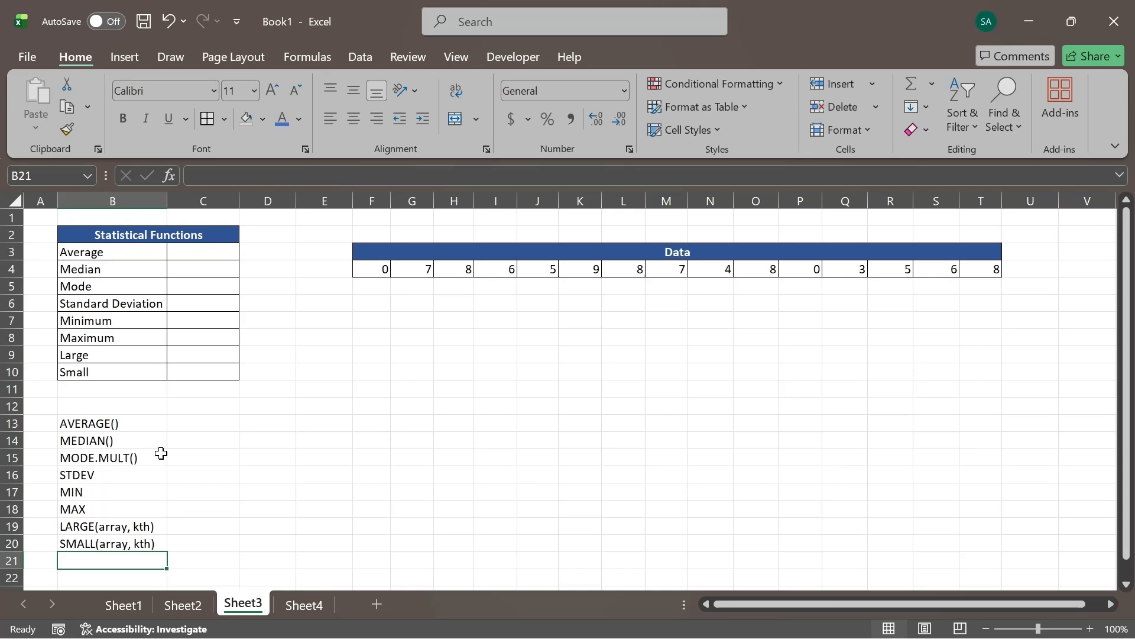
{"action": "left_click_drag", "start_coordinate": [126, 423], "coordinate": [127, 551]}
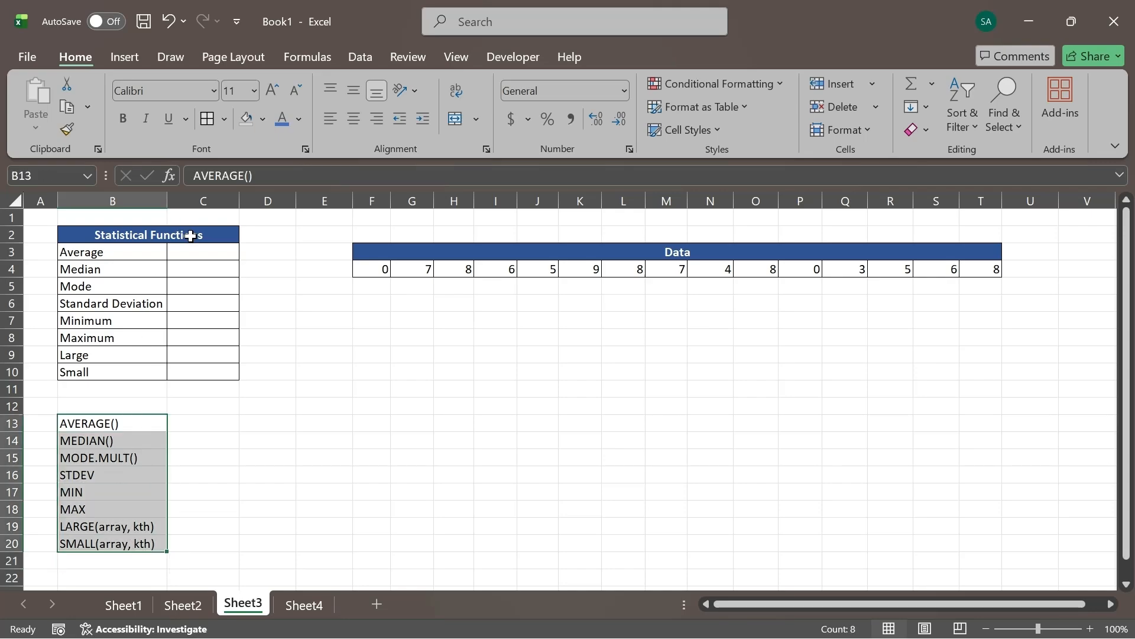
{"action": "left_click", "coordinate": [130, 253]}
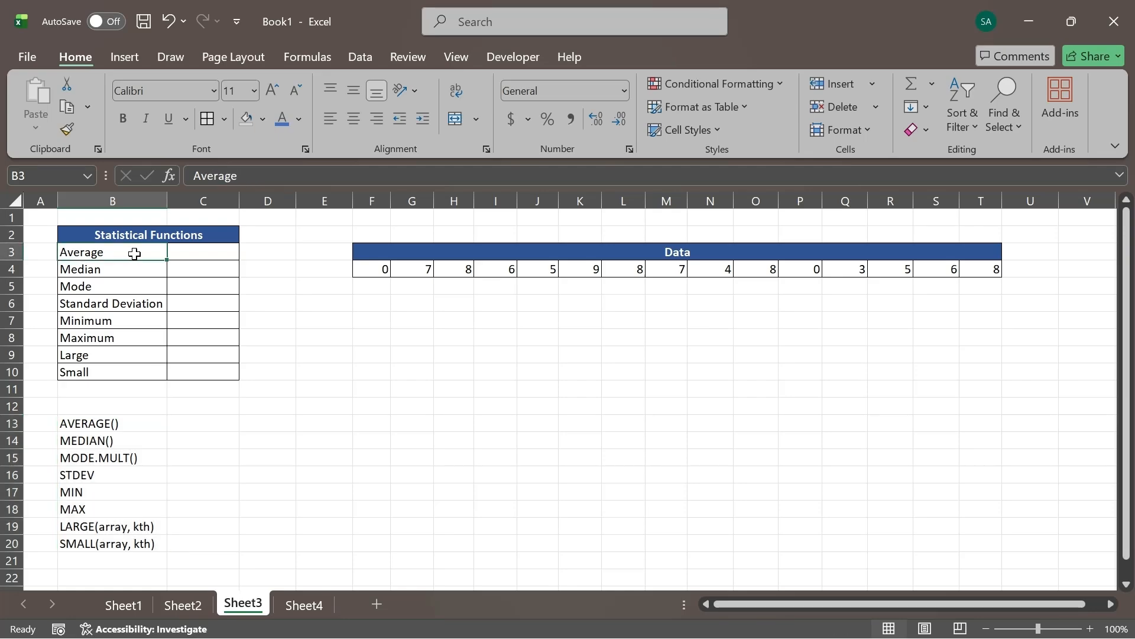
Enter the formula =AVERAGE(1,2,3,4,5,6,7,8) with literal numbers in cell C3, beside the Average label
{"action": "left_click", "coordinate": [197, 254]}
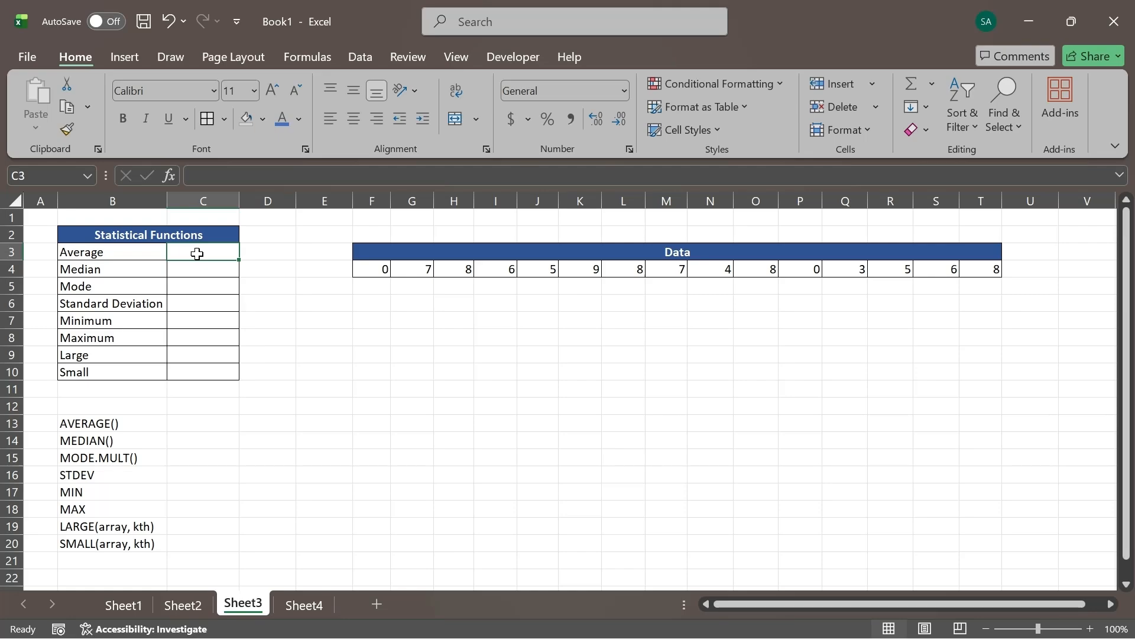
{"action": "type", "text": "="}
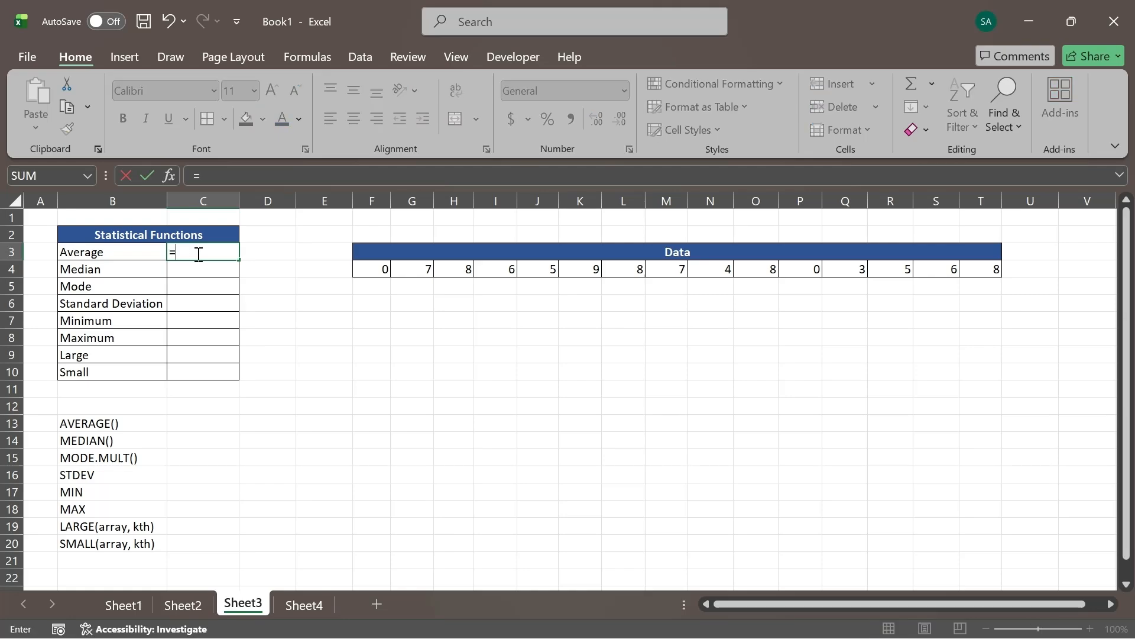
{"action": "type", "text": "avr"}
{"action": "key", "text": "BackSpace"}
{"action": "type", "text": "e"}
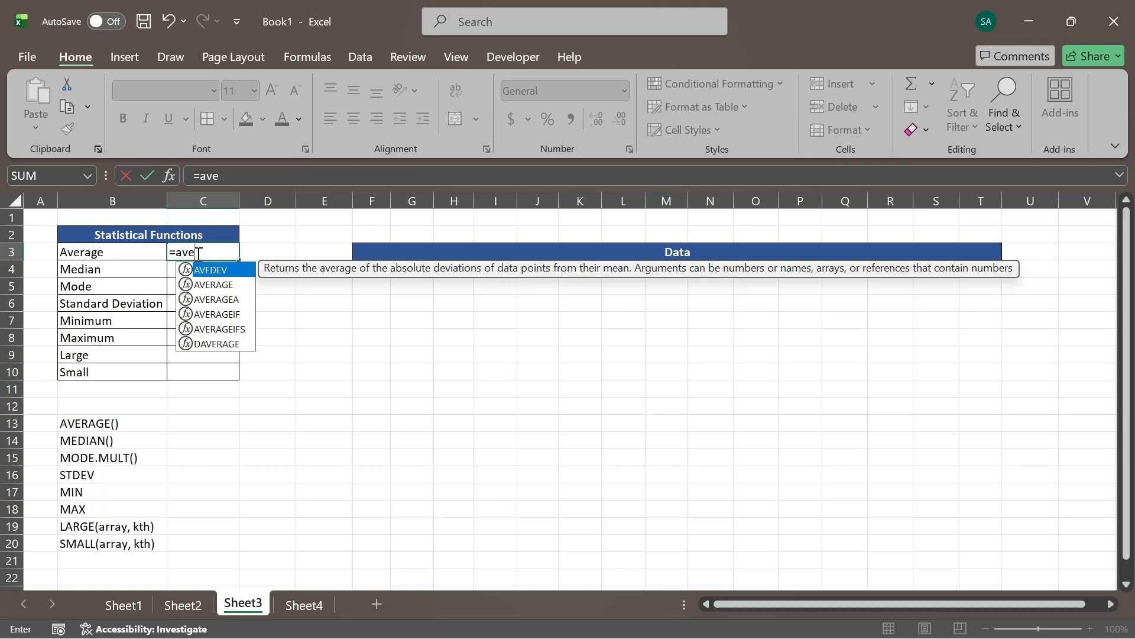
{"action": "key", "text": "Down"}
{"action": "key", "text": "Tab"}
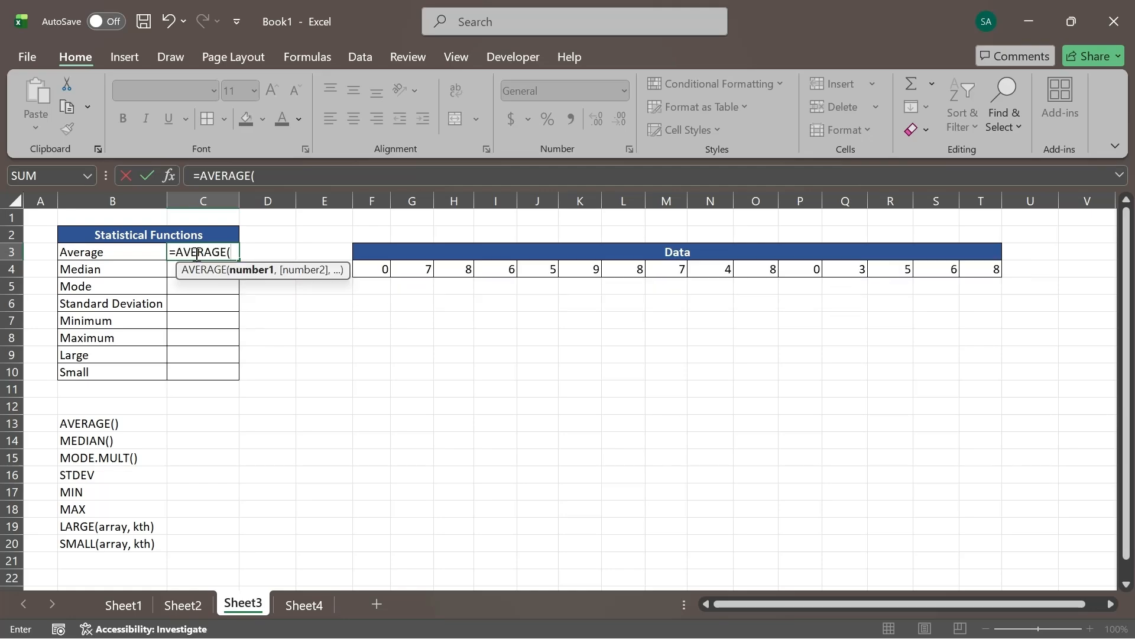
{"action": "type", "text": "1,2,3,4,56"}
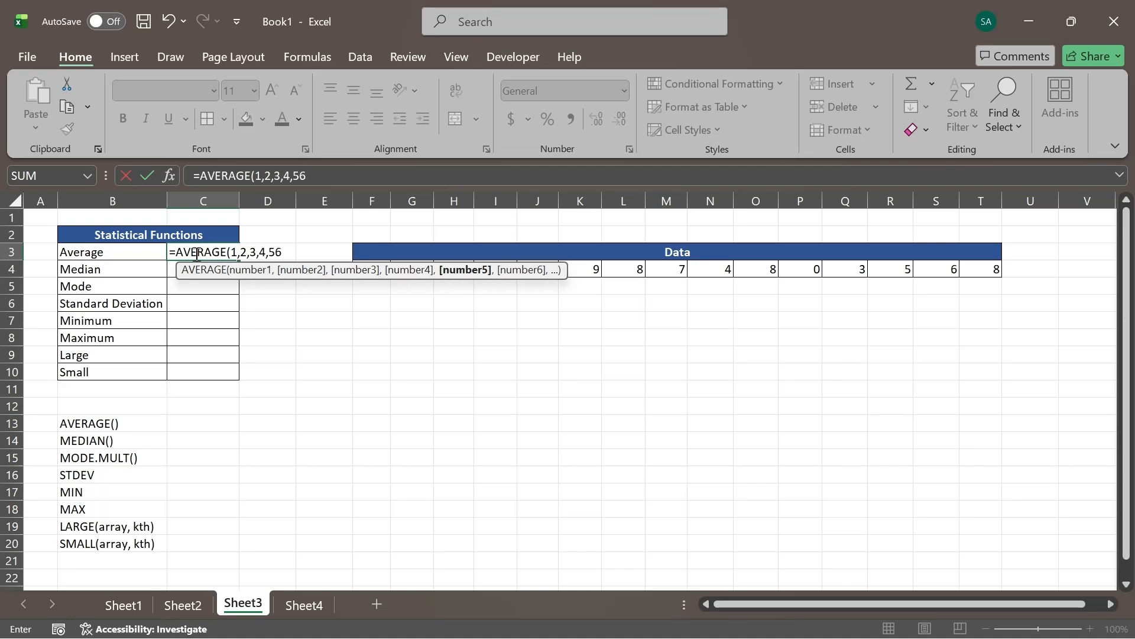
{"action": "type", "text": ","}
{"action": "key", "text": "BackSpace"}
{"action": "key", "text": "BackSpace"}
{"action": "type", "text": ","}
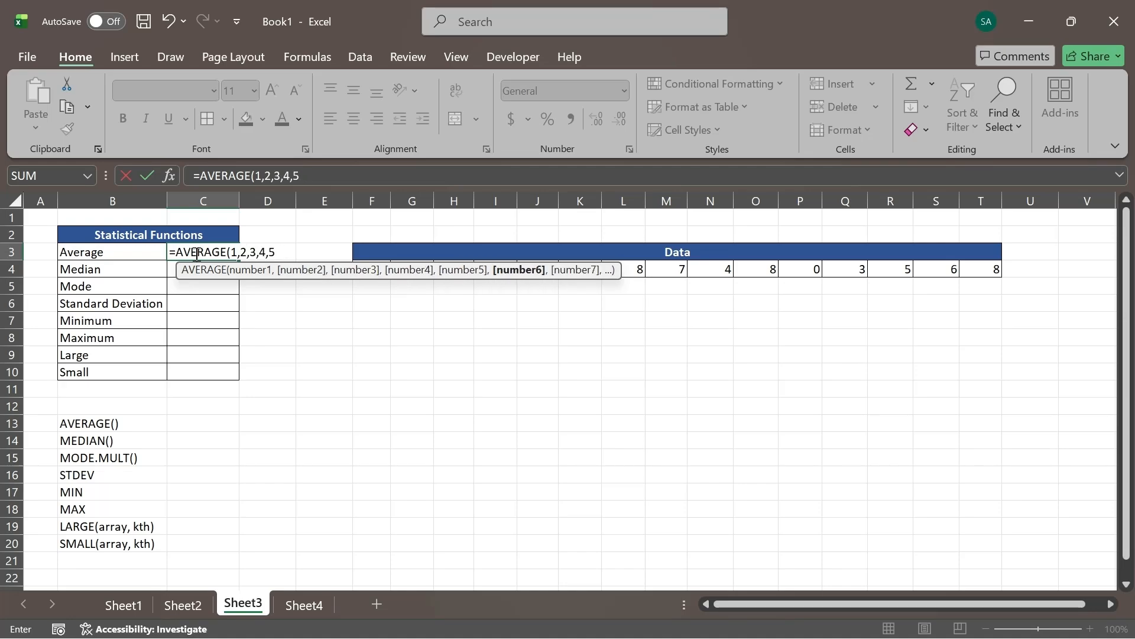
{"action": "type", "text": "6,7,8"}
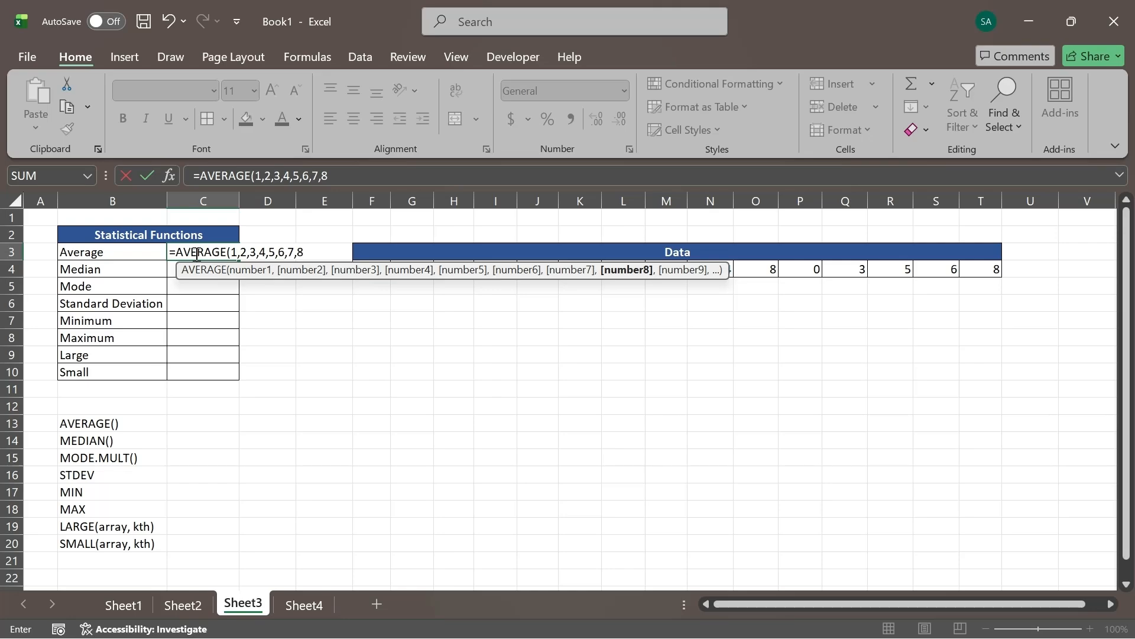
{"action": "type", "text": ")"}
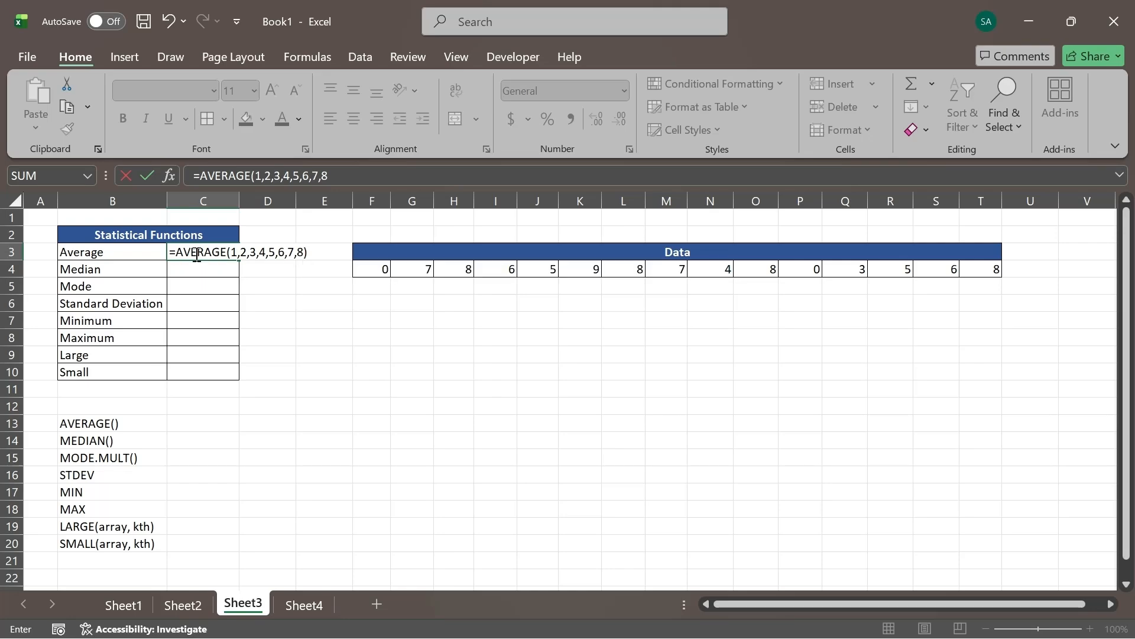
{"action": "key", "text": "Return"}
Replace the literal numbers in C3's AVERAGE formula with the data range F4:T4
{"action": "left_click", "coordinate": [195, 253]}
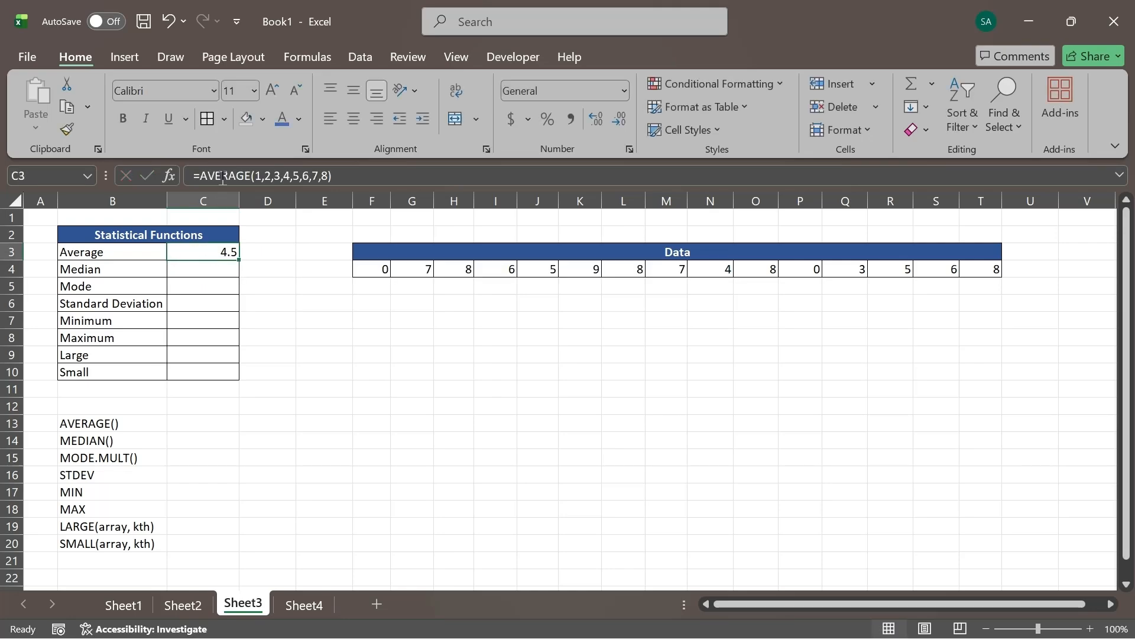
{"action": "left_click", "coordinate": [258, 172]}
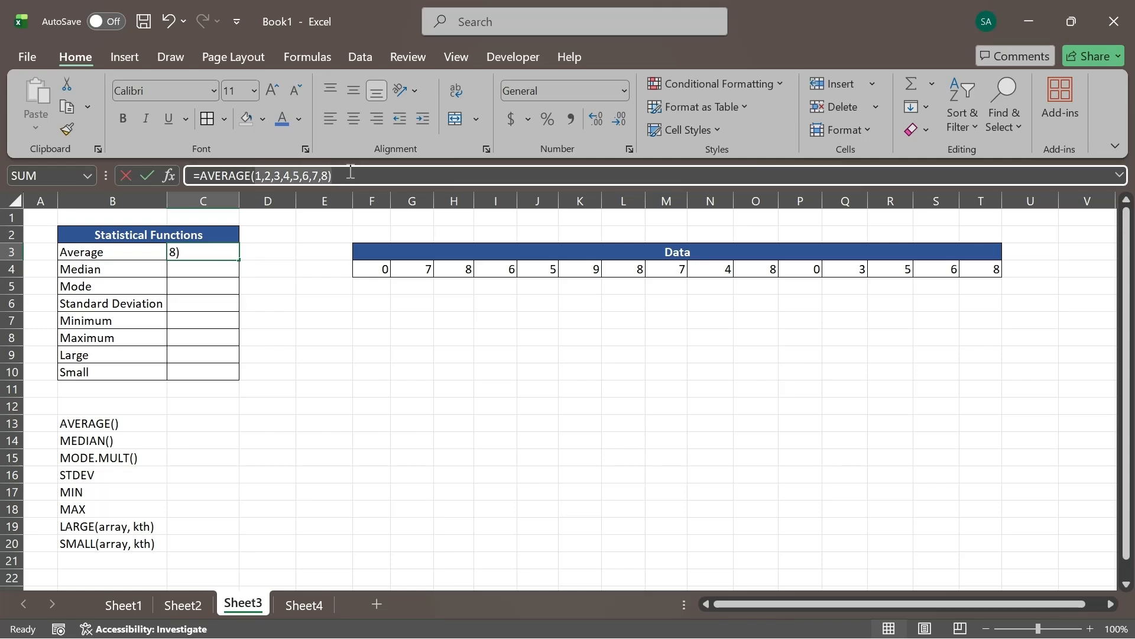
{"action": "key", "text": "BackSpace"}
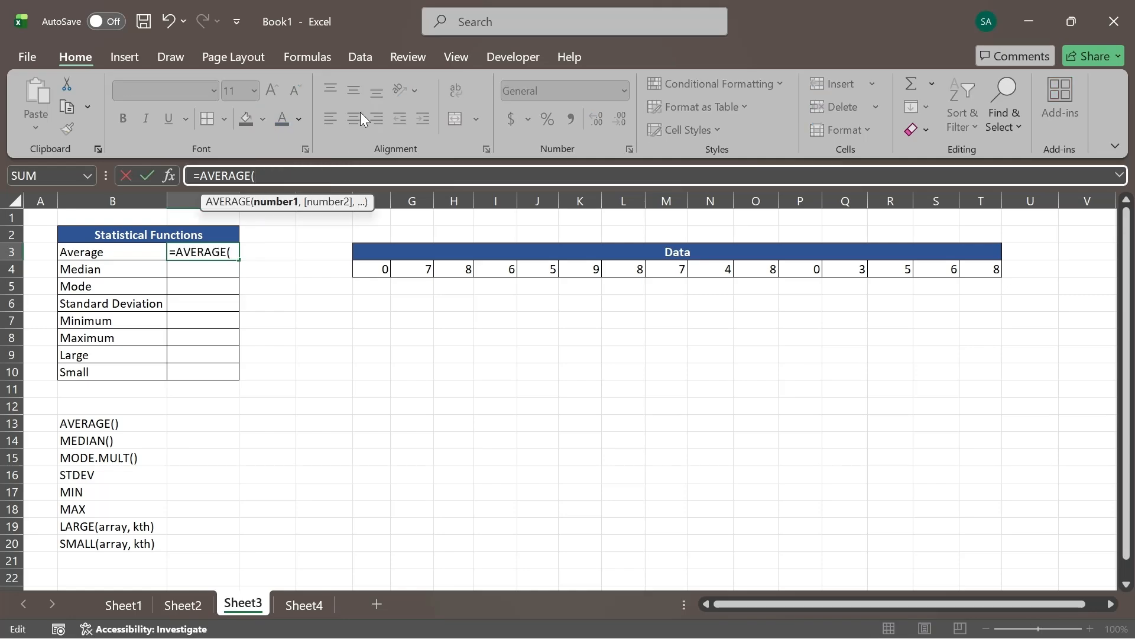
{"action": "left_click_drag", "start_coordinate": [371, 269], "coordinate": [982, 272]}
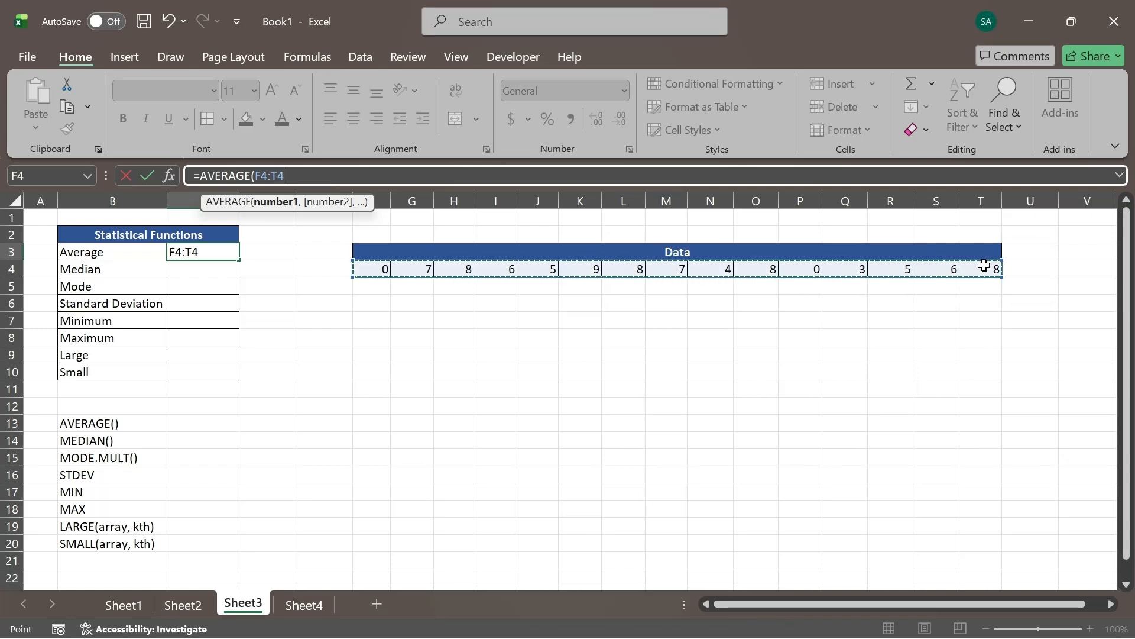
{"action": "type", "text": ")"}
{"action": "key", "text": "Return"}
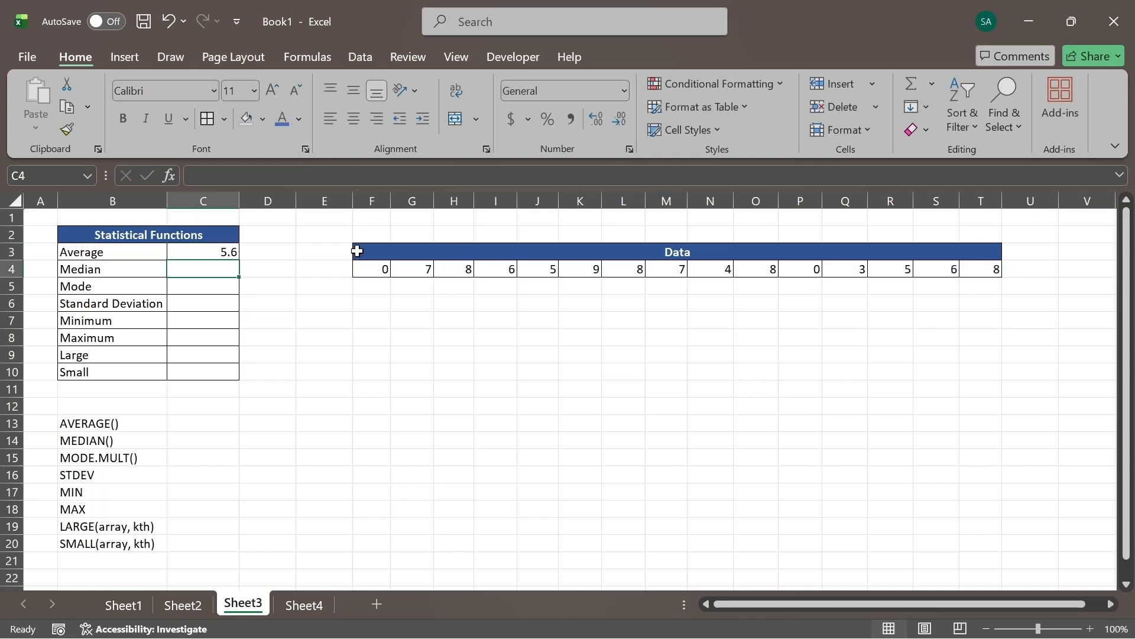
{"action": "left_click", "coordinate": [232, 252]}
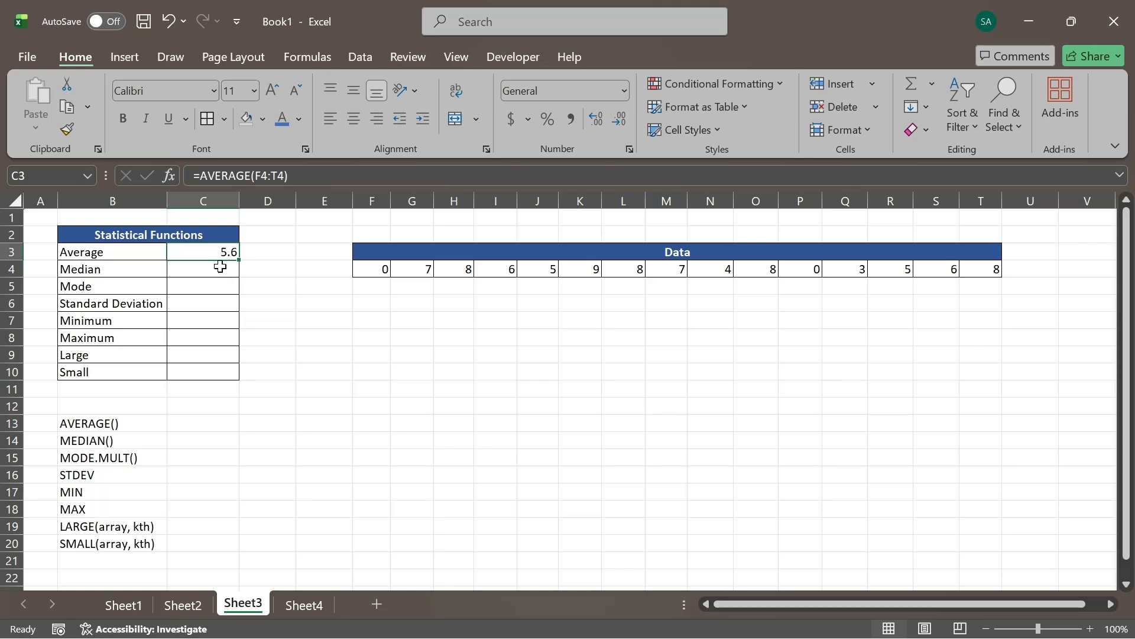
Enter the formula =MEDIAN(1,2,3,4,5,6,7) with literal numbers in cell C4, beside the Median label
{"action": "left_click", "coordinate": [220, 269]}
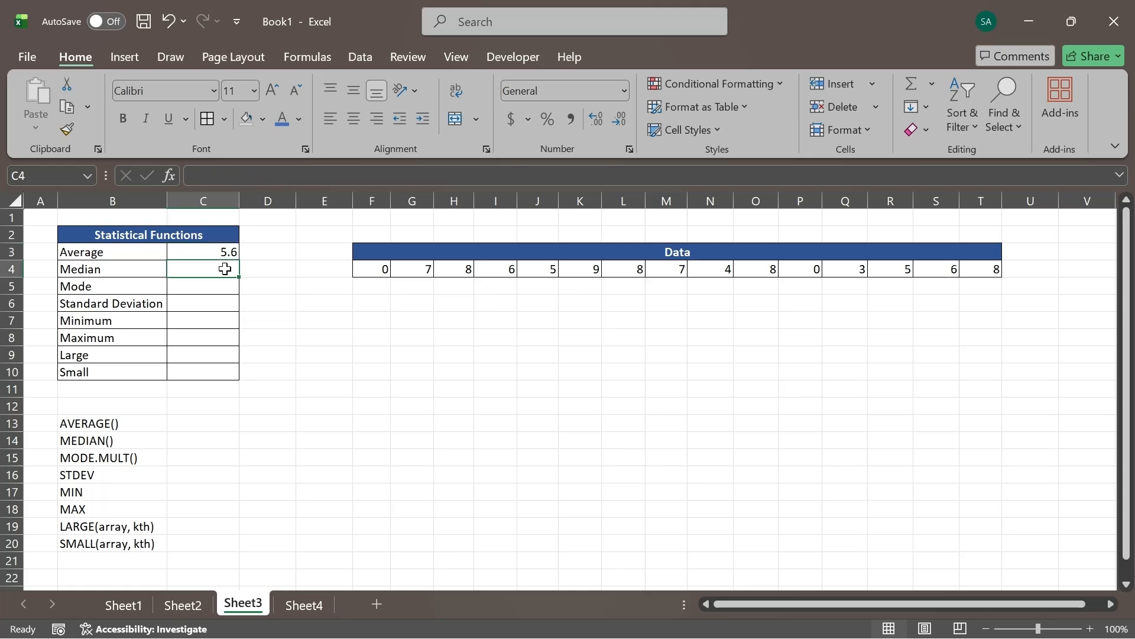
{"action": "type", "text": "="}
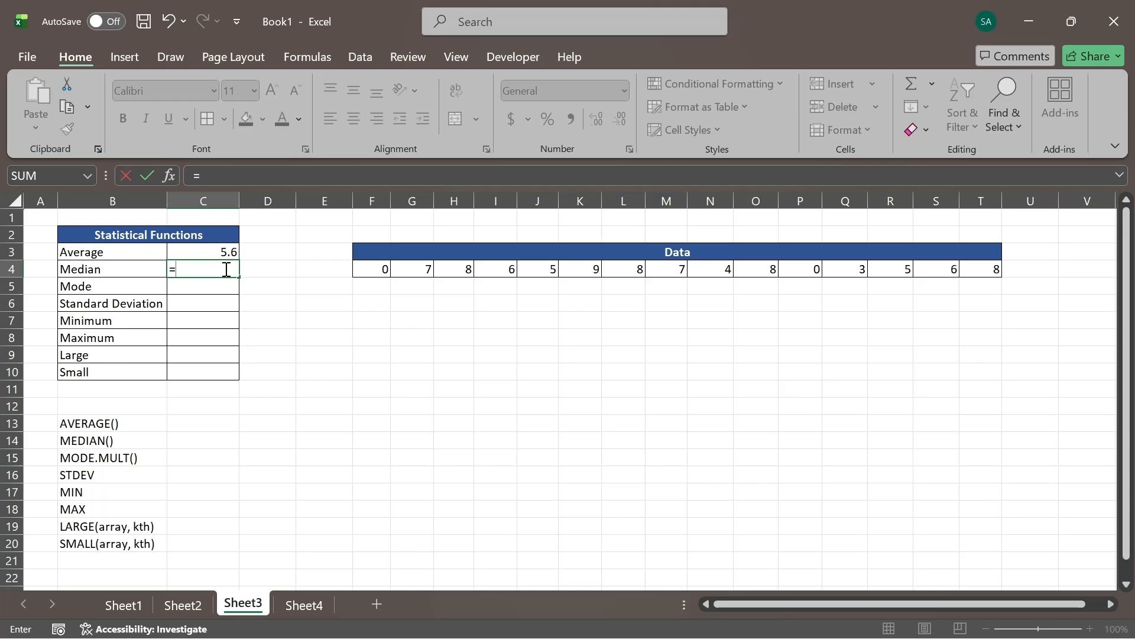
{"action": "type", "text": "med"}
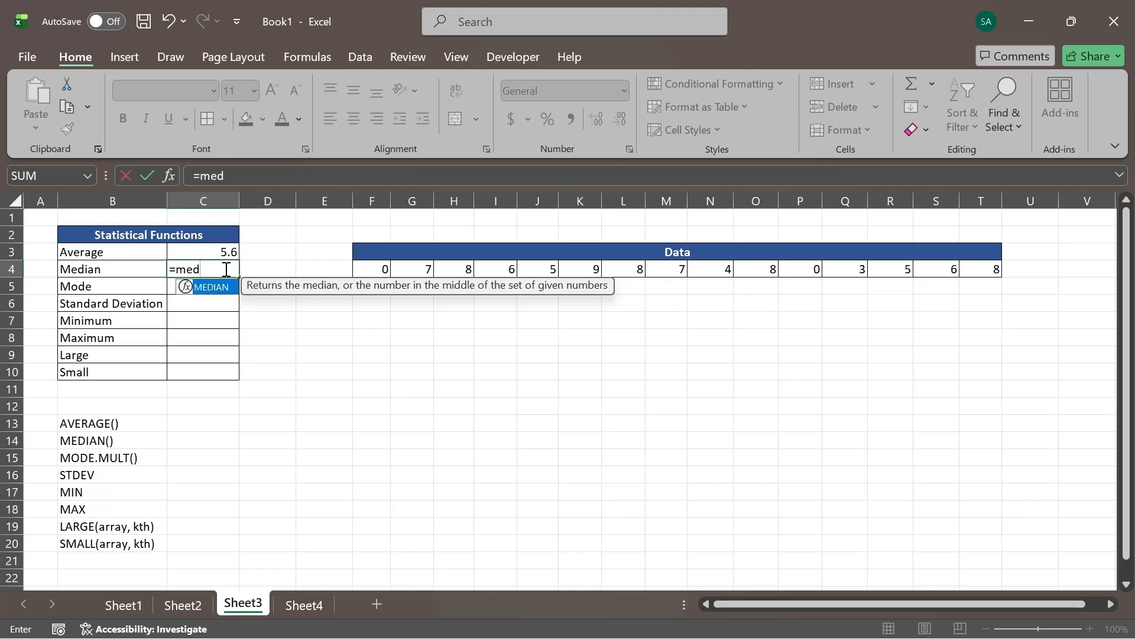
{"action": "key", "text": "Tab"}
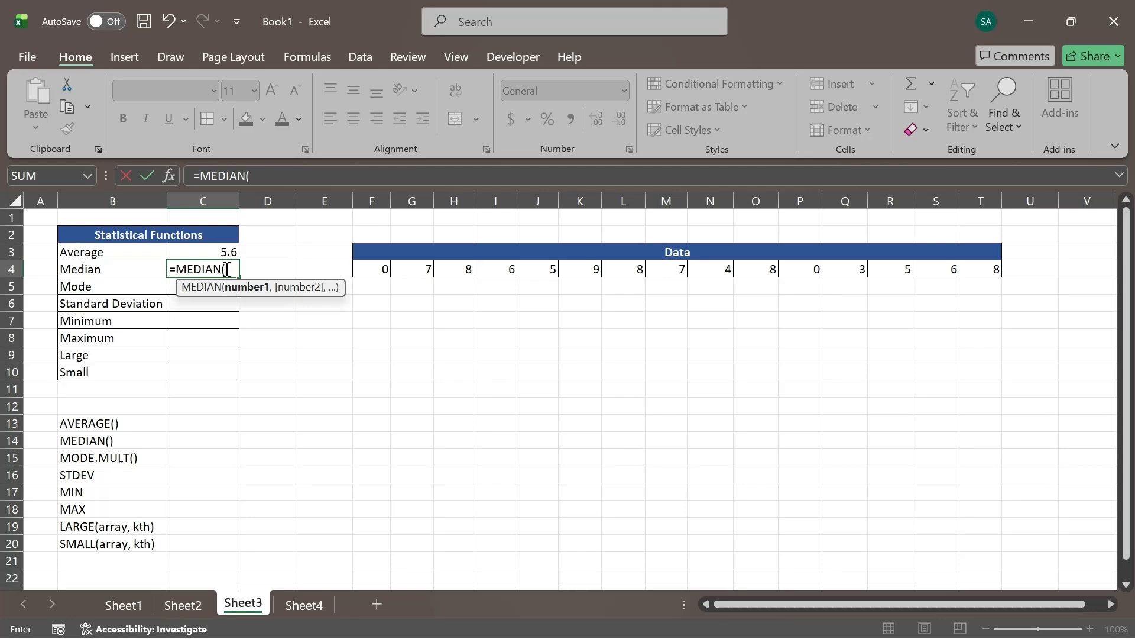
{"action": "left_click_drag", "start_coordinate": [380, 270], "coordinate": [715, 275]}
{"action": "key", "text": "BackSpace"}
{"action": "key", "text": "BackSpace"}
{"action": "key", "text": "BackSpace"}
{"action": "key", "text": "BackSpace"}
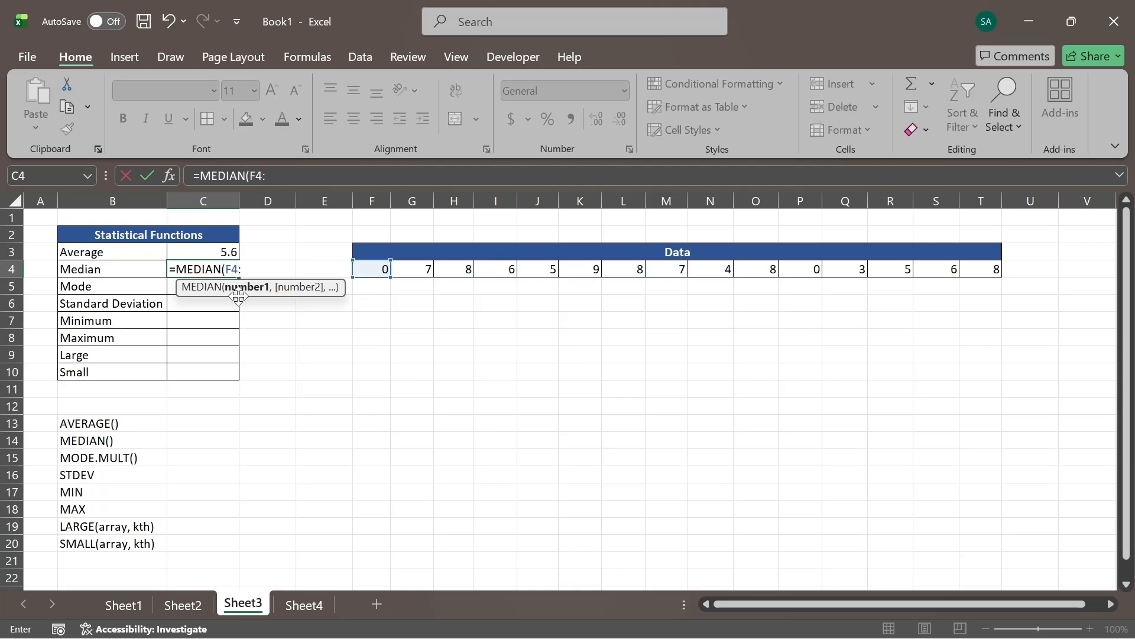
{"action": "type", "text": "1,2,"}
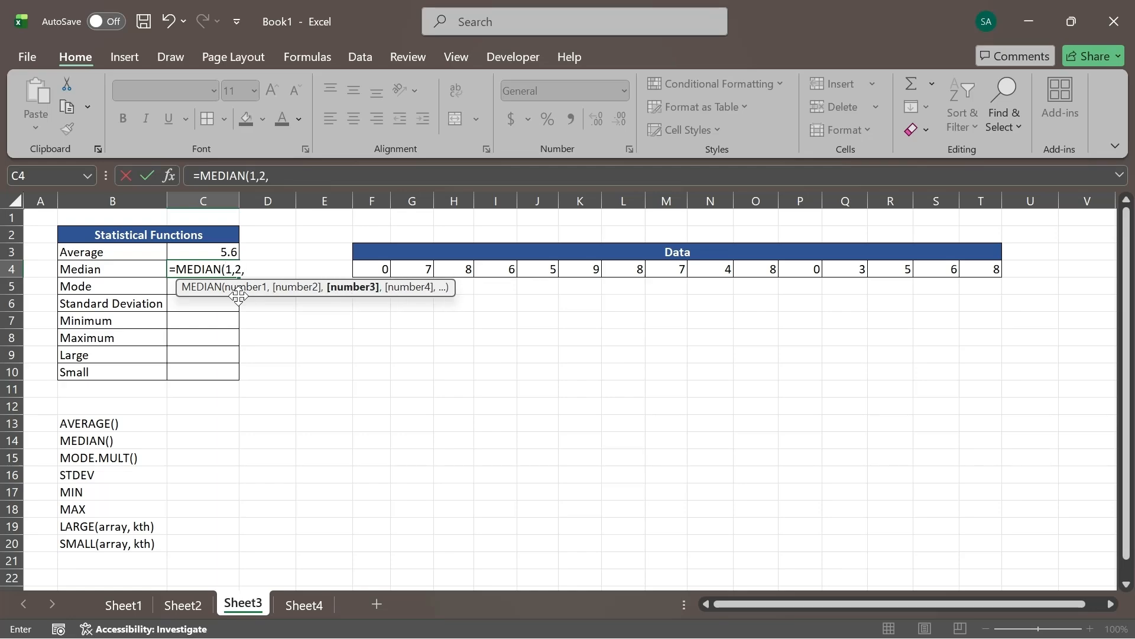
{"action": "type", "text": "3,4,5,6,"}
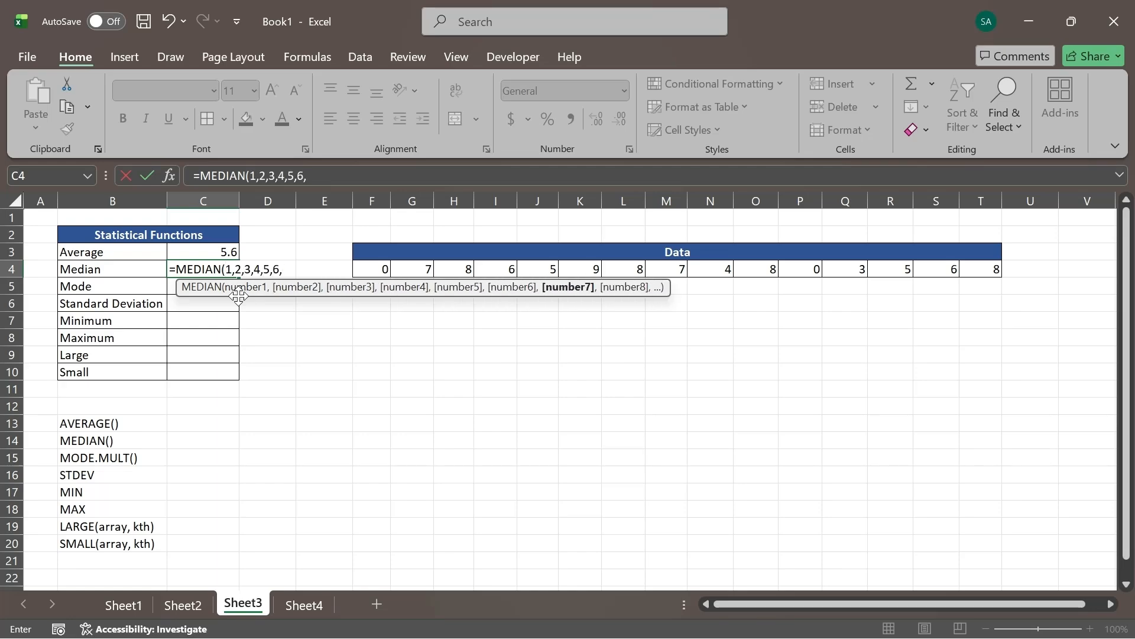
{"action": "type", "text": "7"}
{"action": "key", "text": "Return"}
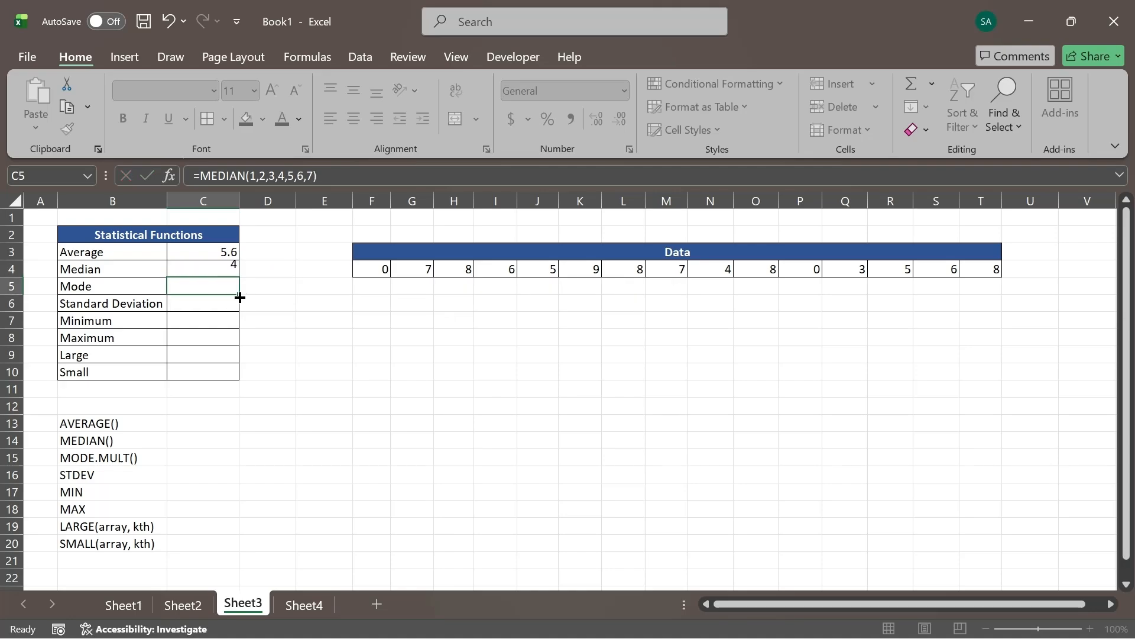
Replace the literal numbers in C4's MEDIAN formula with the data range F4:T4
{"action": "left_click", "coordinate": [208, 266]}
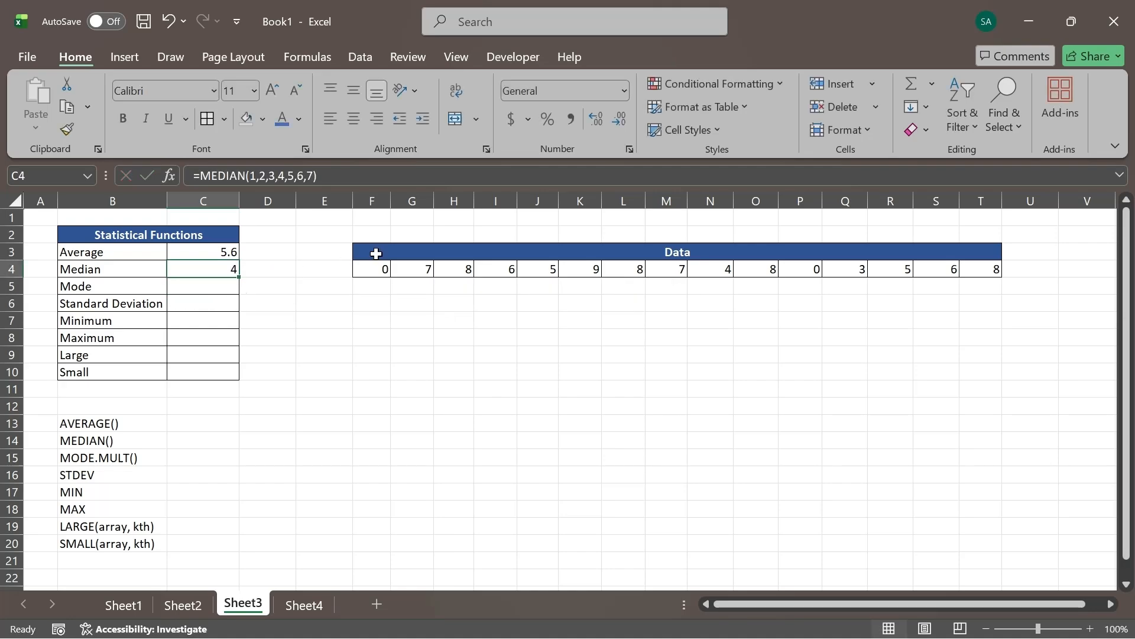
{"action": "left_click", "coordinate": [256, 175]}
{"action": "left_click", "coordinate": [366, 178]}
{"action": "key", "text": "BackSpace"}
{"action": "key", "text": "BackSpace"}
{"action": "key", "text": "BackSpace"}
{"action": "key", "text": "BackSpace"}
{"action": "key", "text": "BackSpace"}
{"action": "key", "text": "BackSpace"}
{"action": "key", "text": "BackSpace"}
{"action": "key", "text": "BackSpace"}
{"action": "key", "text": "BackSpace"}
{"action": "key", "text": "BackSpace"}
{"action": "key", "text": "BackSpace"}
{"action": "key", "text": "BackSpace"}
{"action": "key", "text": "BackSpace"}
{"action": "key", "text": "BackSpace"}
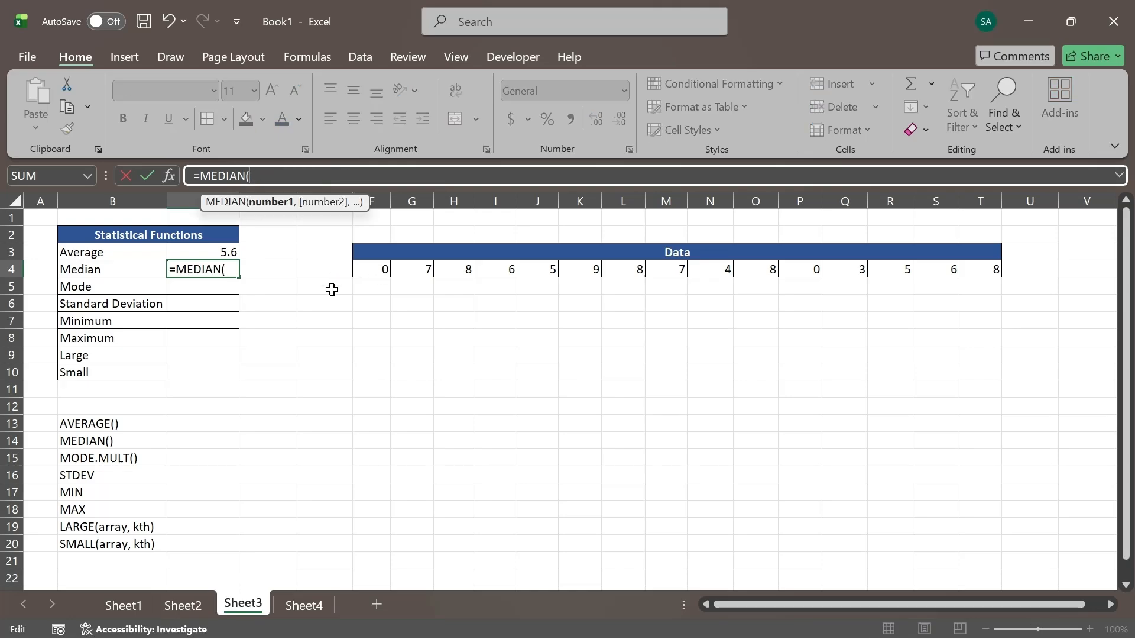
{"action": "left_click_drag", "start_coordinate": [374, 274], "coordinate": [1004, 259]}
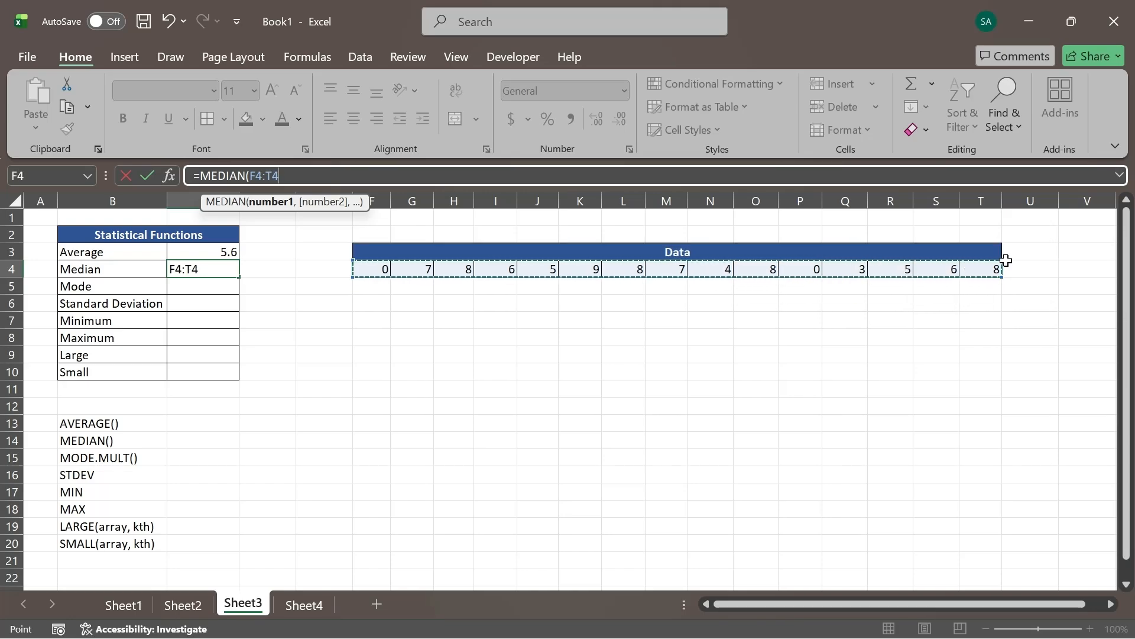
{"action": "type", "text": ")"}
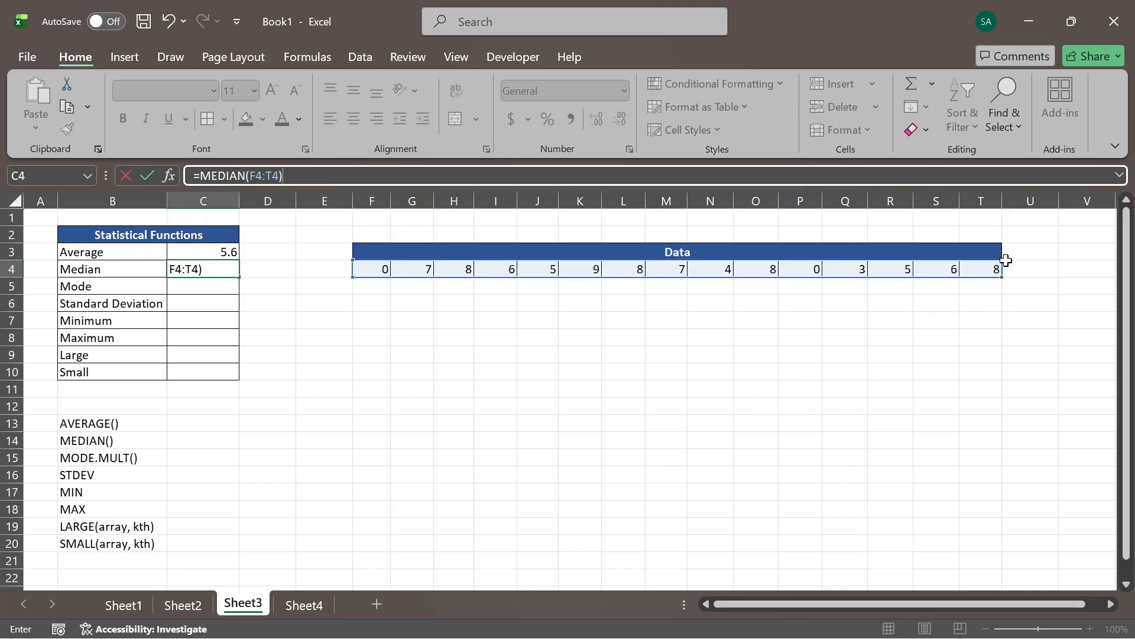
{"action": "key", "text": "Return"}
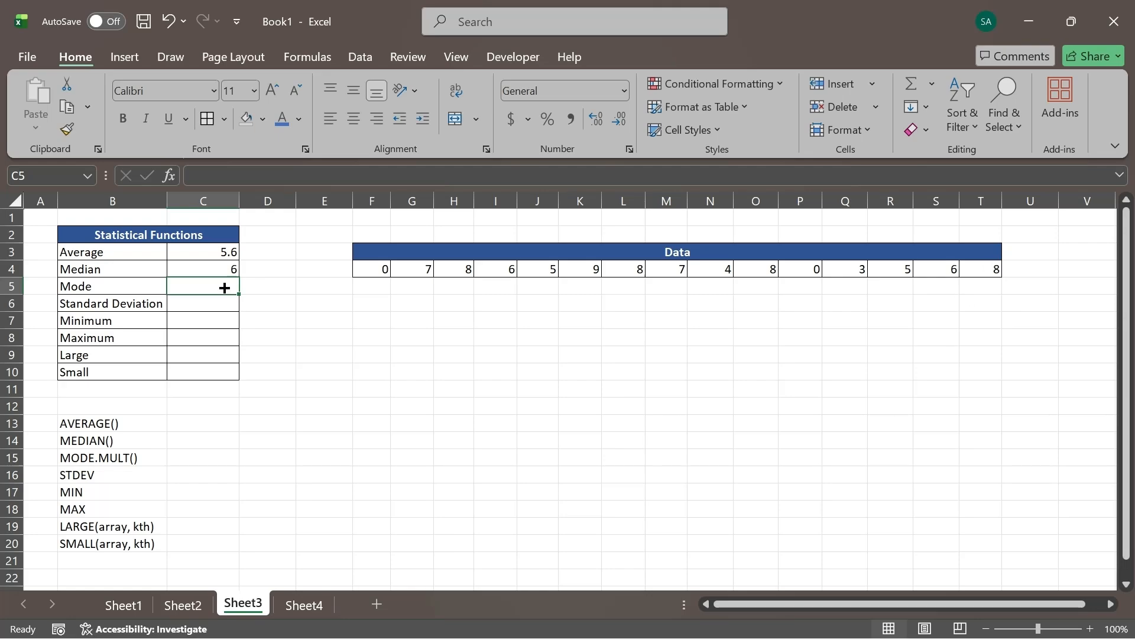
{"action": "left_click", "coordinate": [197, 270]}
Start a formula in cell C5 for the mode using the MODE.MULT function
{"action": "left_click", "coordinate": [196, 285]}
{"action": "type", "text": "=mode"}
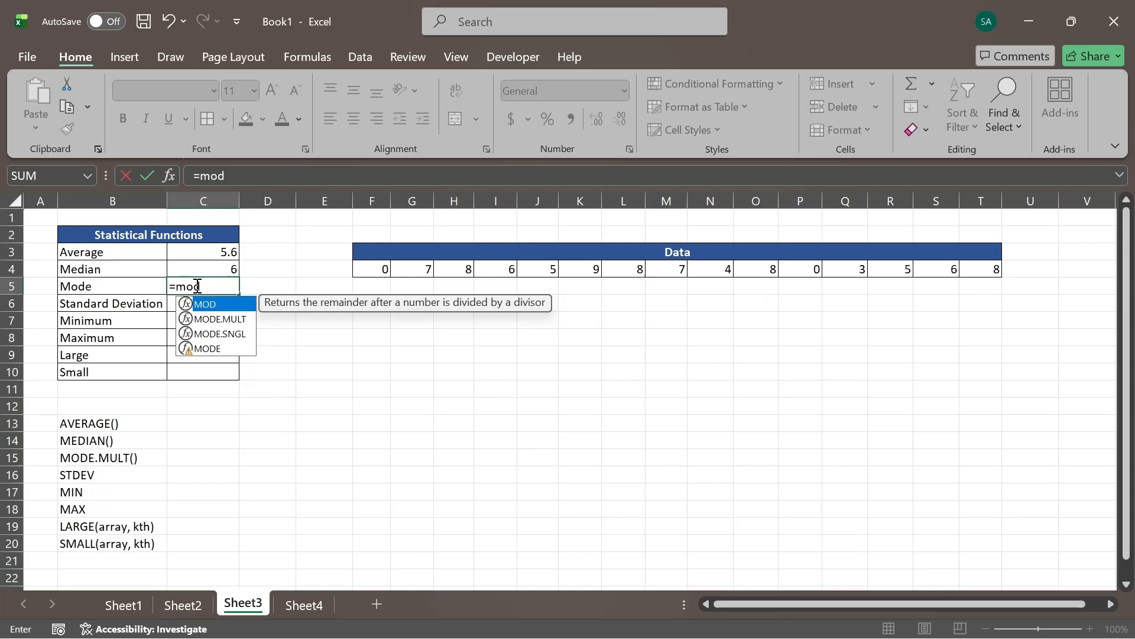
{"action": "key", "text": "Down"}
{"action": "key", "text": "Down"}
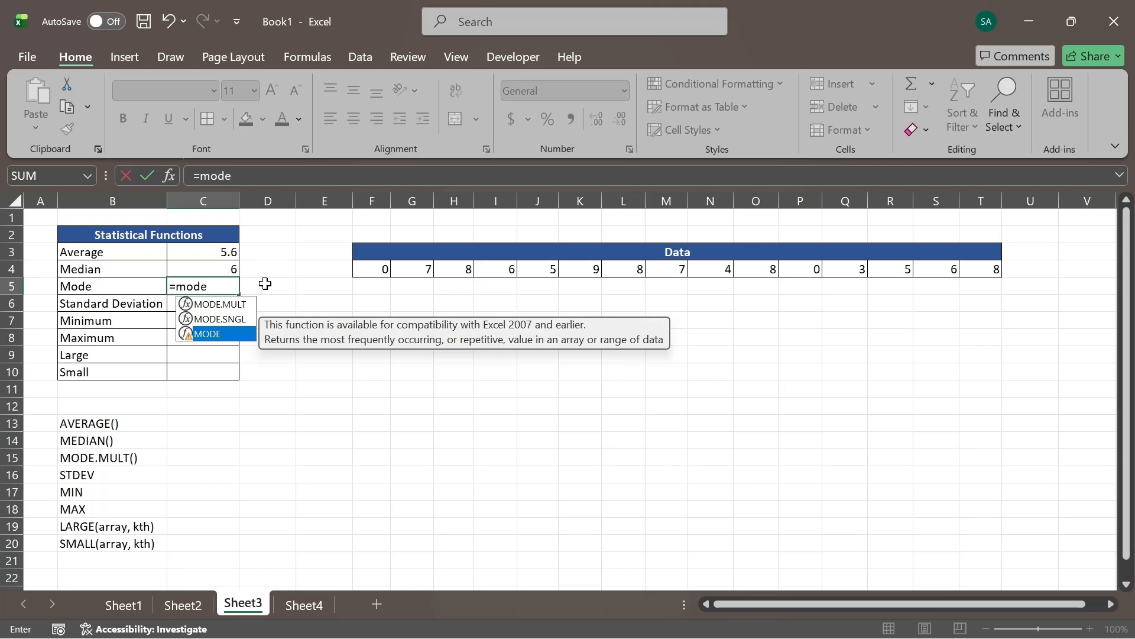
{"action": "key", "text": "Up"}
{"action": "key", "text": "Up"}
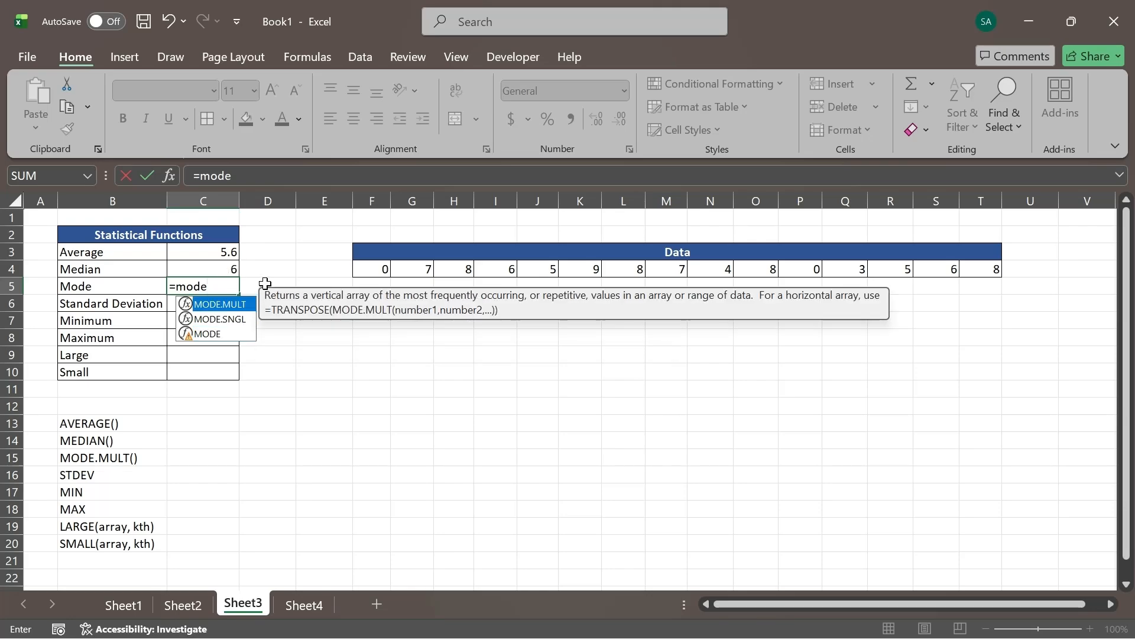
{"action": "key", "text": "Tab"}
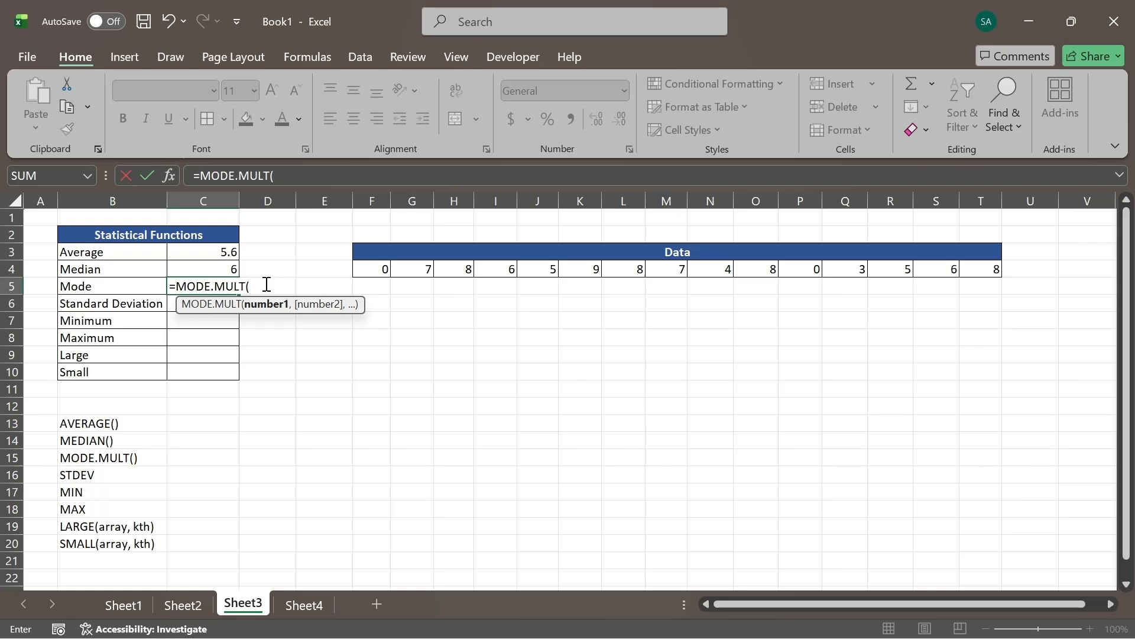
{"action": "type", "text": "1,2,3,4,5,6"}
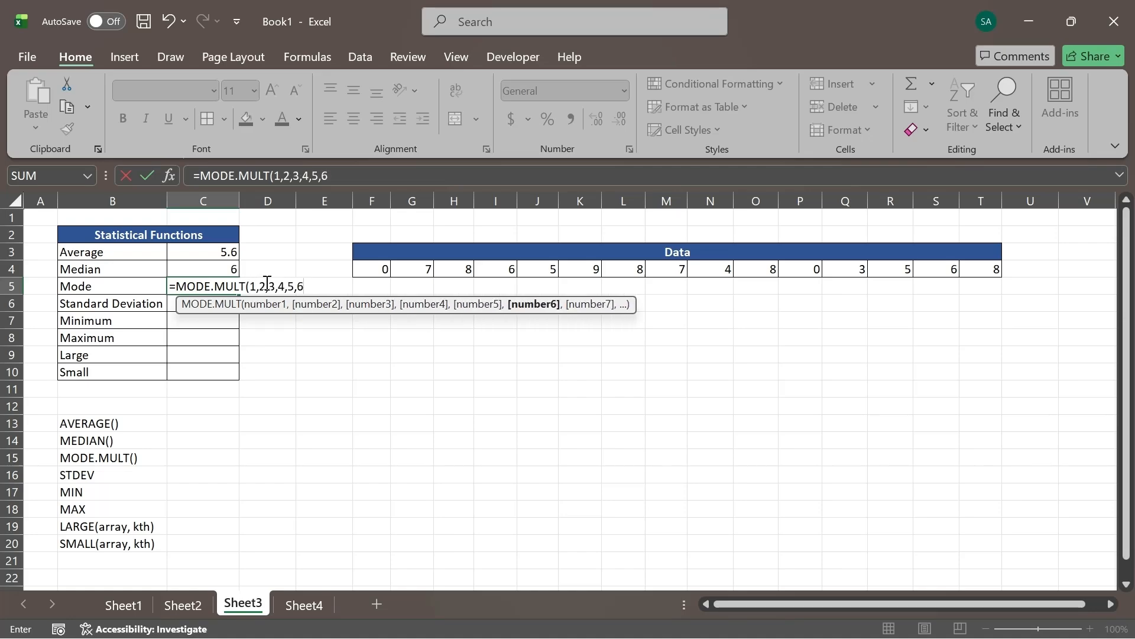
{"action": "key", "text": "BackSpace"}
{"action": "key", "text": "BackSpace"}
{"action": "key", "text": "BackSpace"}
{"action": "key", "text": "BackSpace"}
{"action": "key", "text": "BackSpace"}
{"action": "key", "text": "BackSpace"}
{"action": "key", "text": "BackSpace"}
{"action": "key", "text": "BackSpace"}
{"action": "key", "text": "BackSpace"}
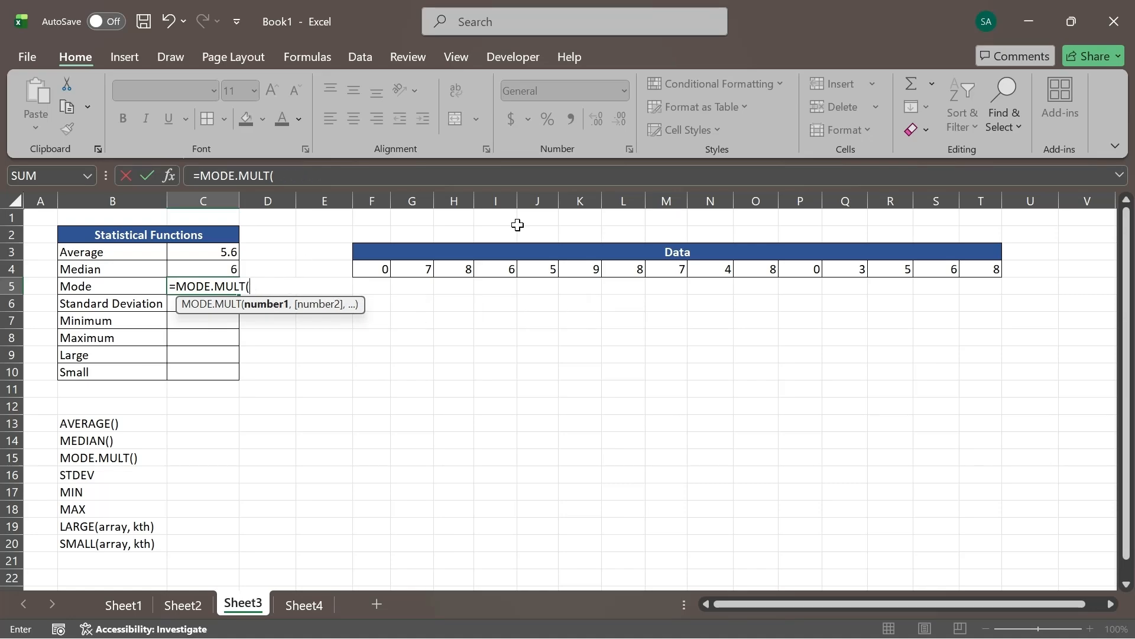
Complete the MODE.MULT formula in C5 with the data range F4:T4 as its argument
{"action": "left_click", "coordinate": [364, 271]}
{"action": "left_click_drag", "start_coordinate": [365, 271], "coordinate": [998, 272]}
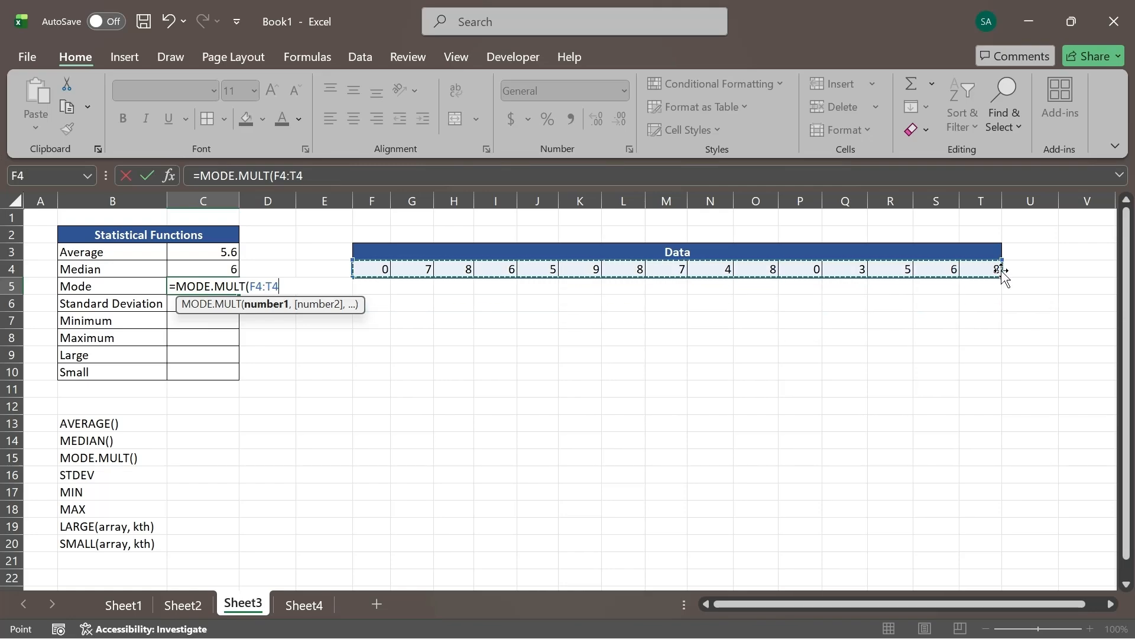
{"action": "type", "text": ")"}
{"action": "key", "text": "Return"}
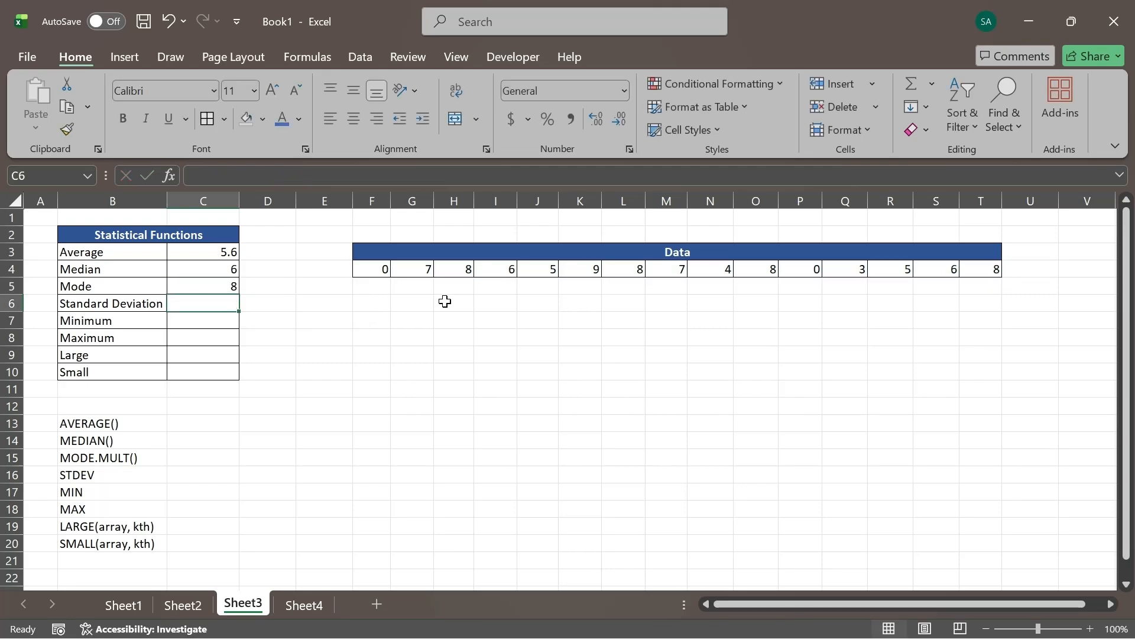
Start a formula in cell C6, beside Standard Deviation, with =std to bring up the standard deviation functions
{"action": "left_click", "coordinate": [227, 285]}
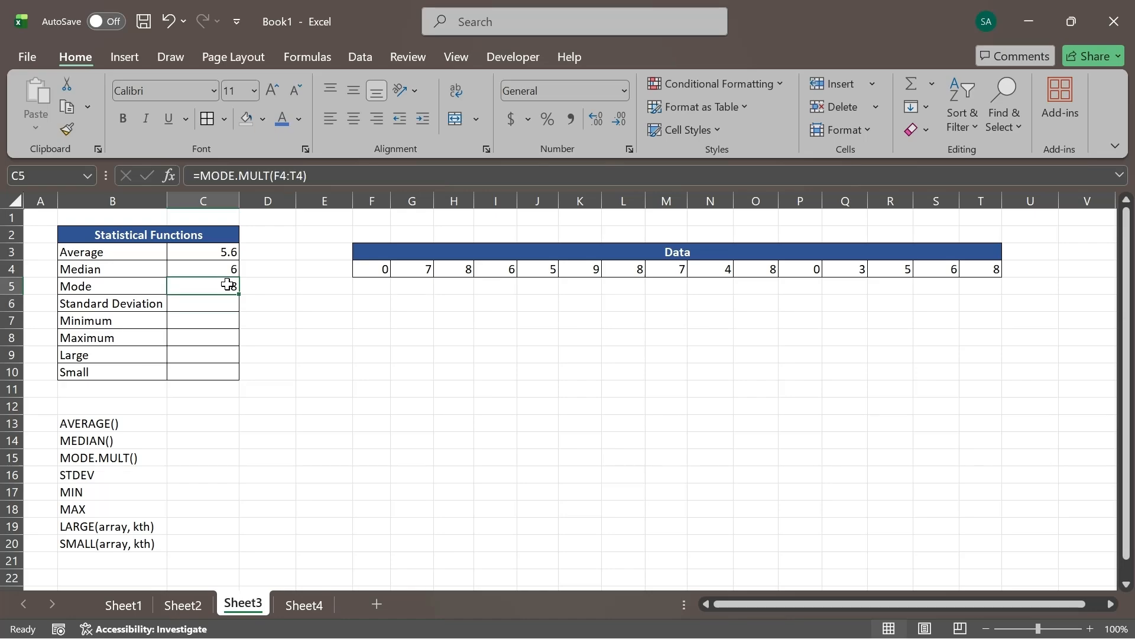
{"action": "left_click", "coordinate": [130, 303]}
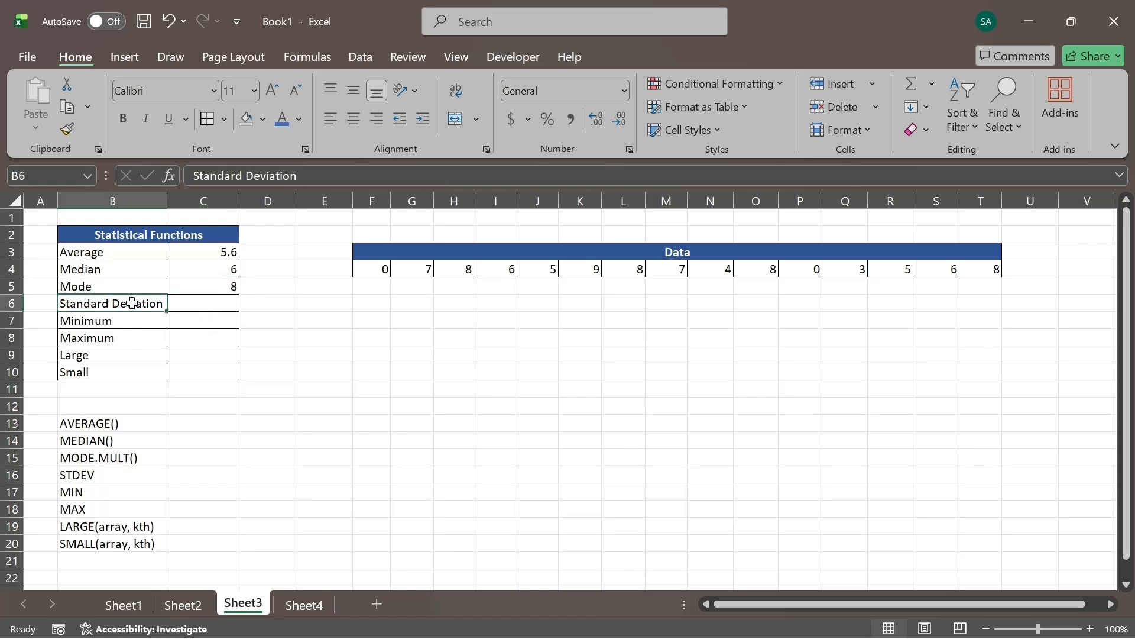
{"action": "left_click", "coordinate": [189, 301]}
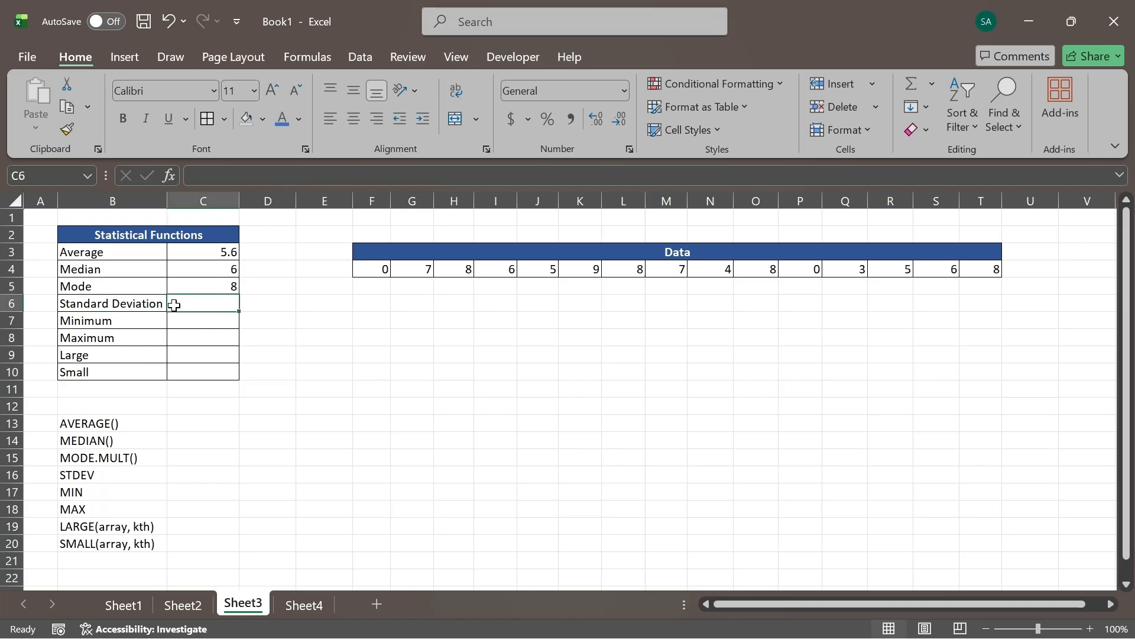
{"action": "type", "text": "=de"}
{"action": "key", "text": "BackSpace"}
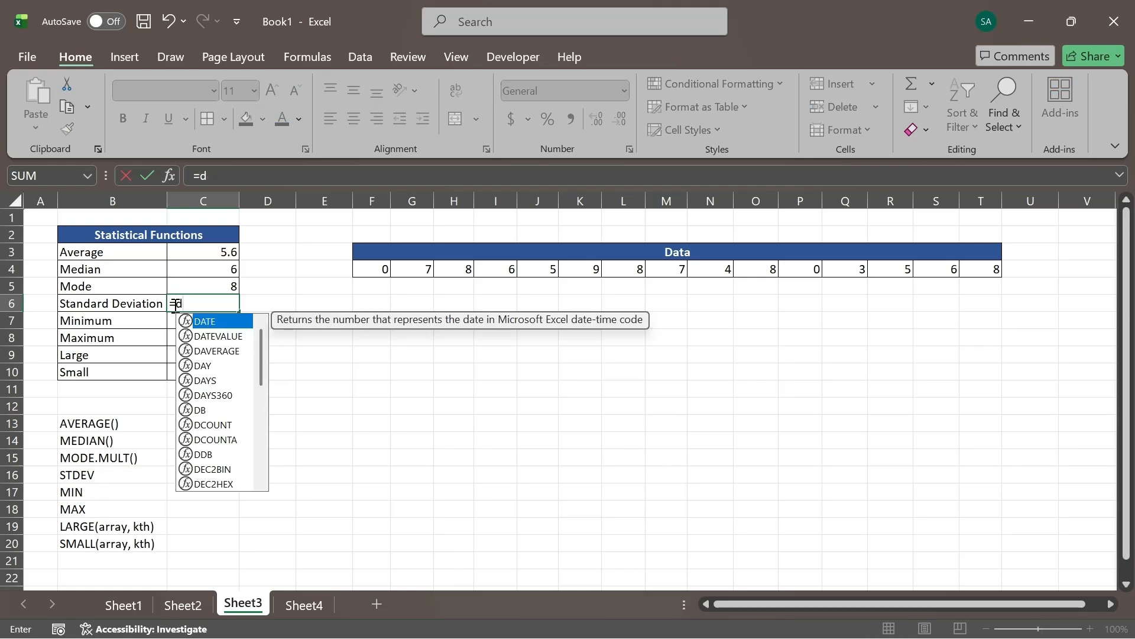
{"action": "type", "text": "r"}
{"action": "key", "text": "BackSpace"}
{"action": "key", "text": "BackSpace"}
{"action": "type", "text": "ste"}
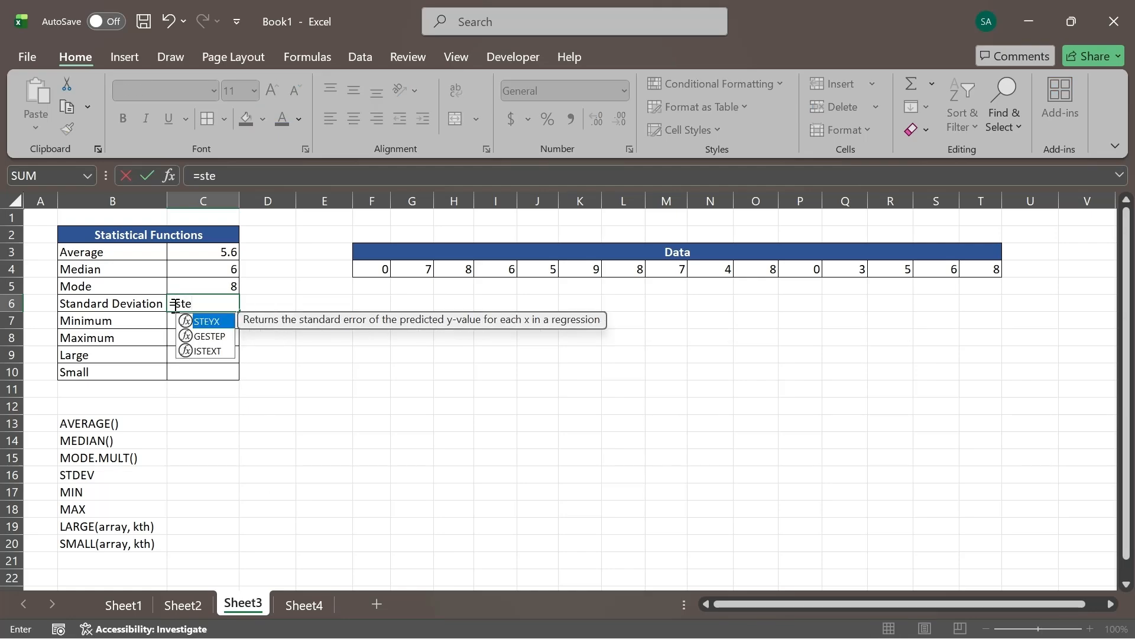
{"action": "key", "text": "BackSpace"}
{"action": "type", "text": "d"}
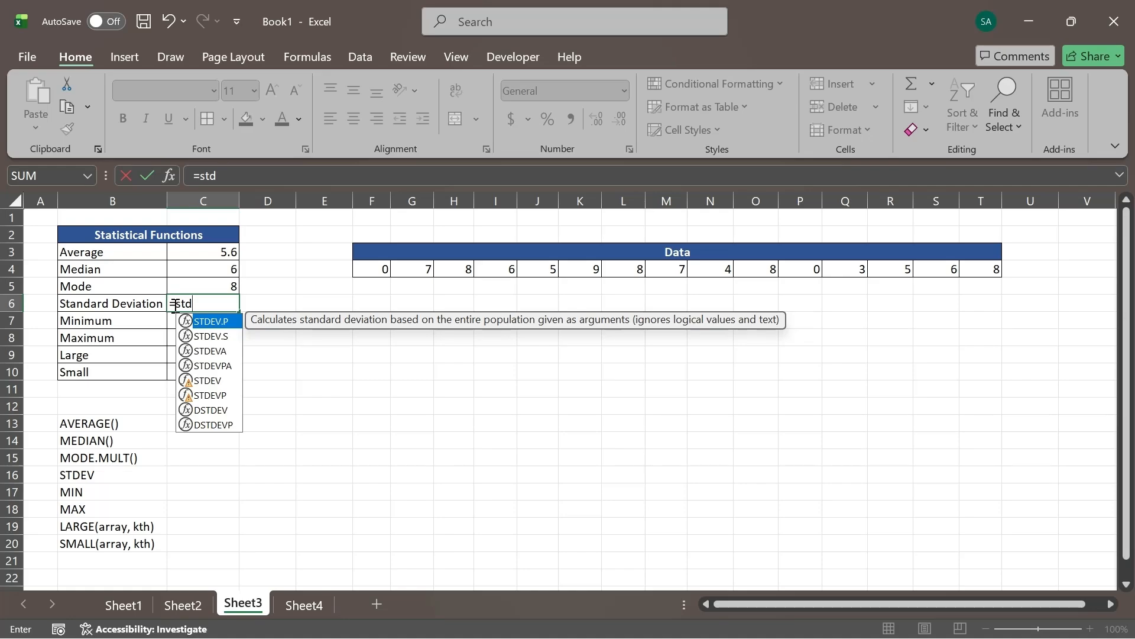
Choose STDEV.P among the suggested functions and complete C6's formula as =STDEV.P(F4:T4)
{"action": "key", "text": "Down"}
{"action": "key", "text": "Down"}
{"action": "key", "text": "Down"}
{"action": "key", "text": "Down"}
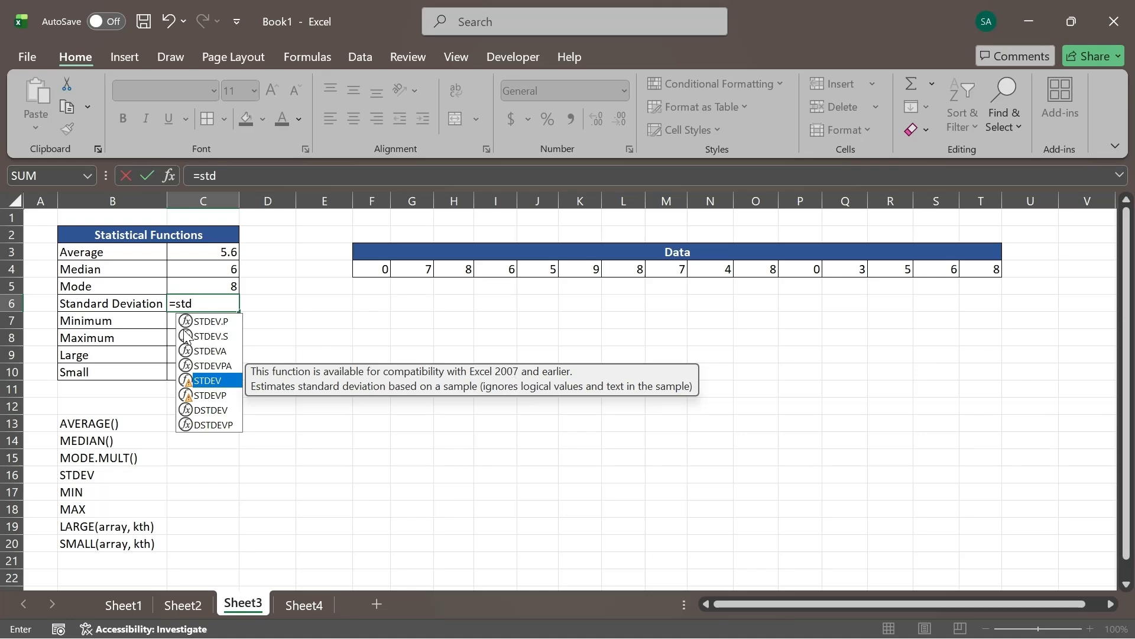
{"action": "left_click", "coordinate": [225, 322]}
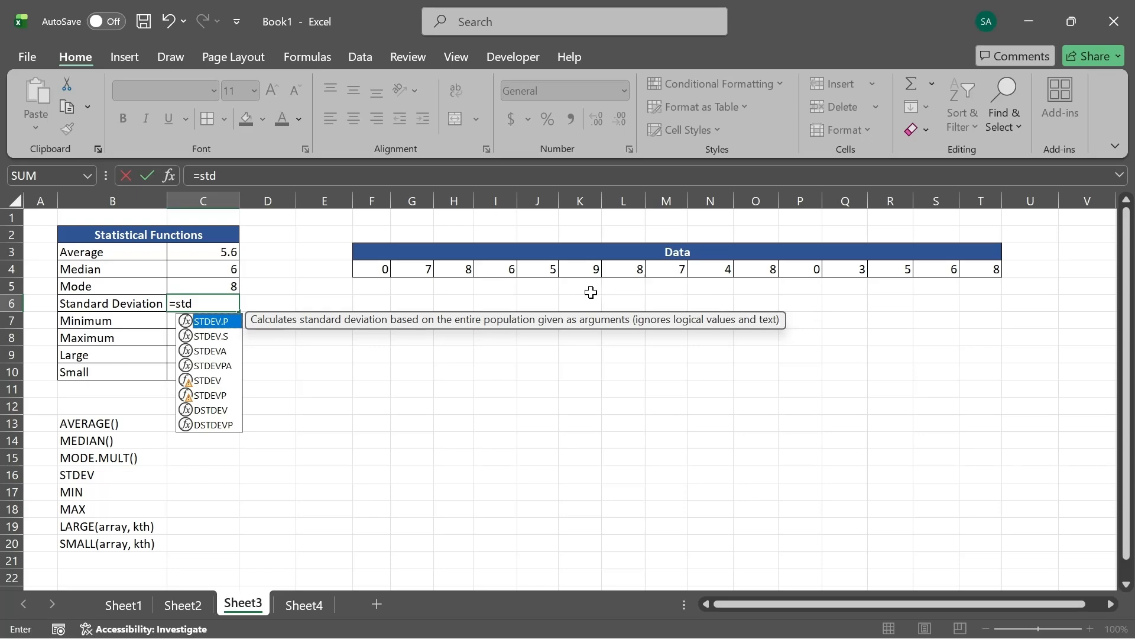
{"action": "key", "text": "Tab"}
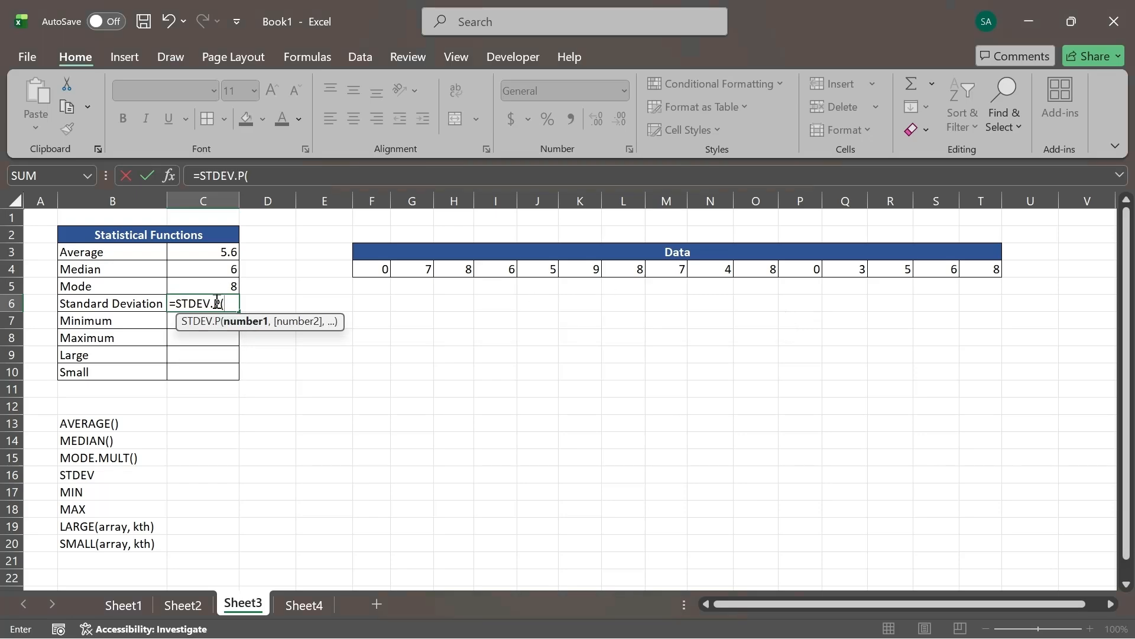
{"action": "left_click_drag", "start_coordinate": [376, 273], "coordinate": [966, 270]}
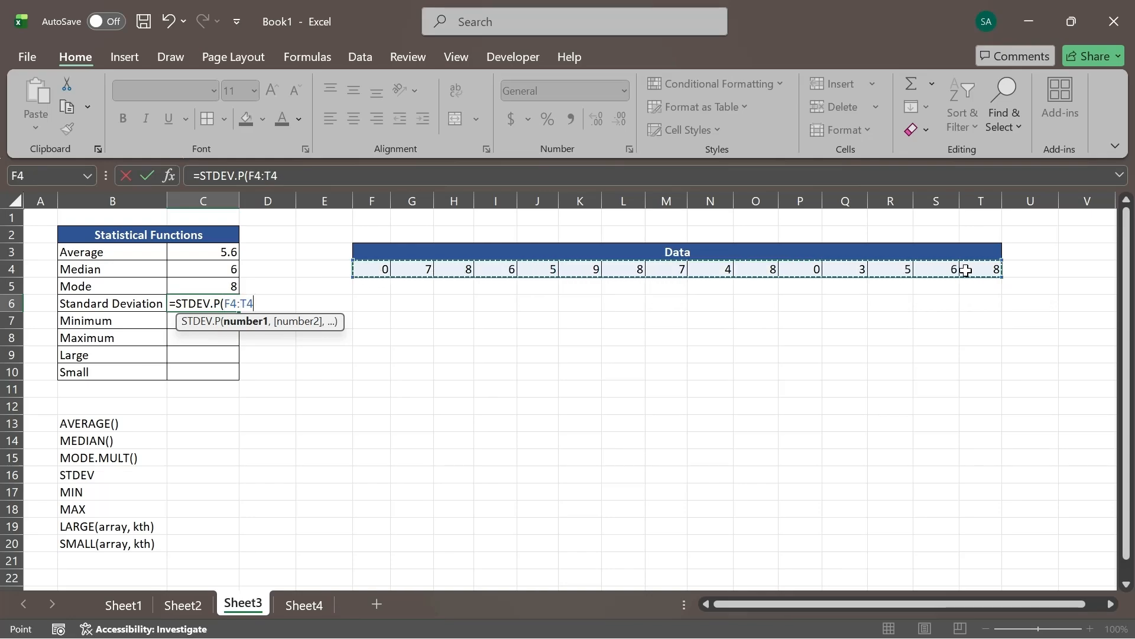
{"action": "type", "text": ")"}
{"action": "key", "text": "Return"}
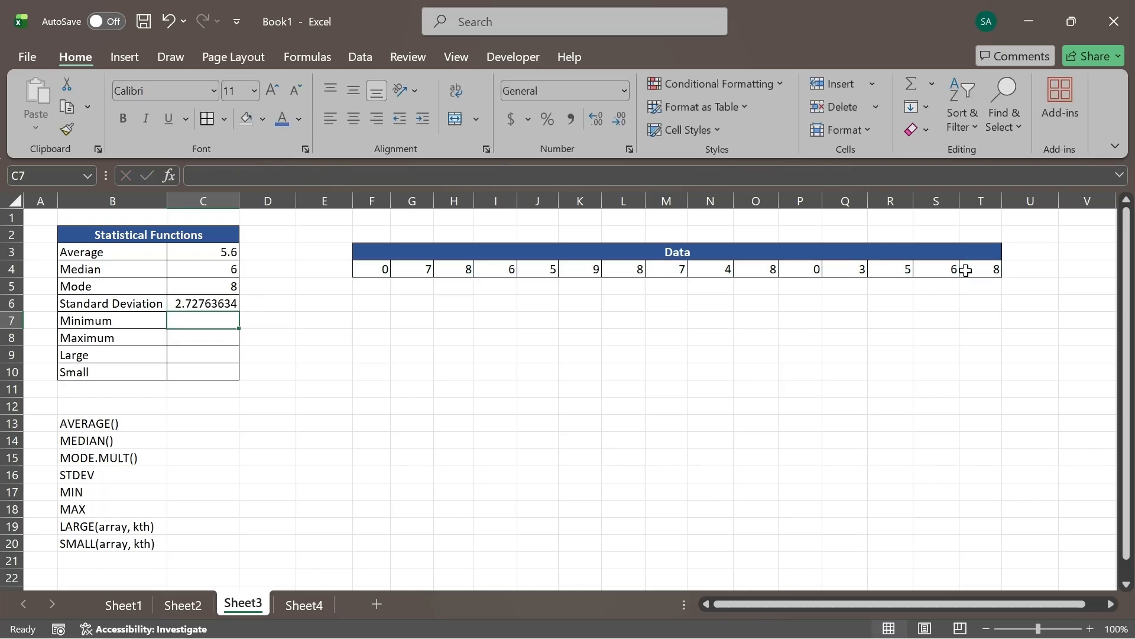
Enter the formula =MIN(F4:T4) in cell C7, beside the Minimum label
{"action": "left_click", "coordinate": [189, 305]}
{"action": "left_click", "coordinate": [197, 319]}
{"action": "type", "text": "=,"}
{"action": "type", "text": "min"}
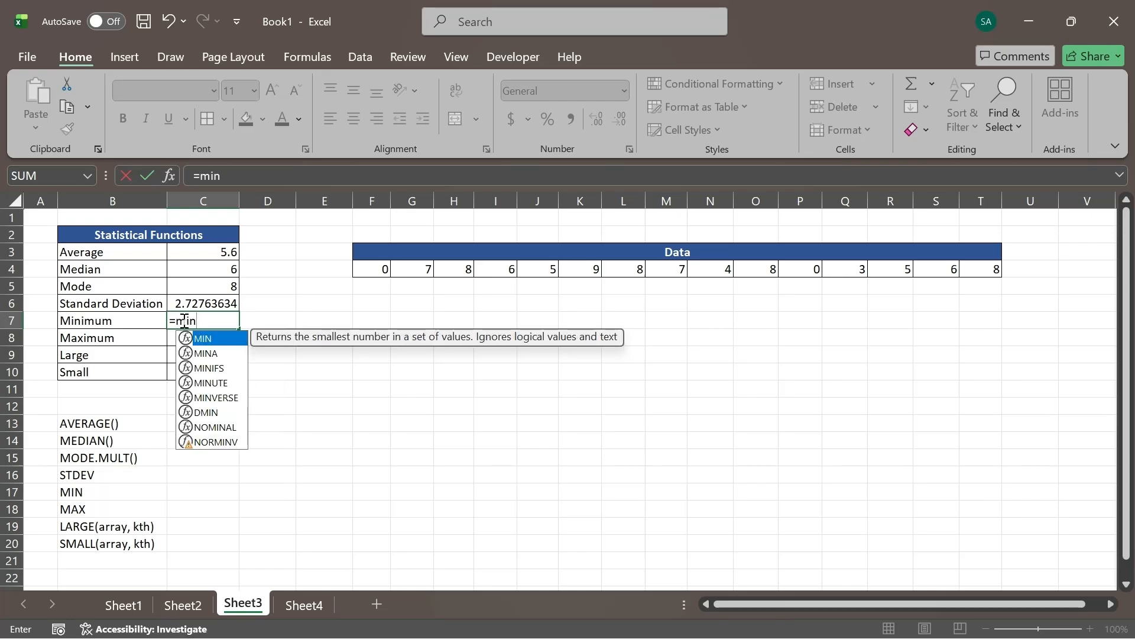
{"action": "key", "text": "Tab"}
{"action": "left_click_drag", "start_coordinate": [367, 269], "coordinate": [979, 270]}
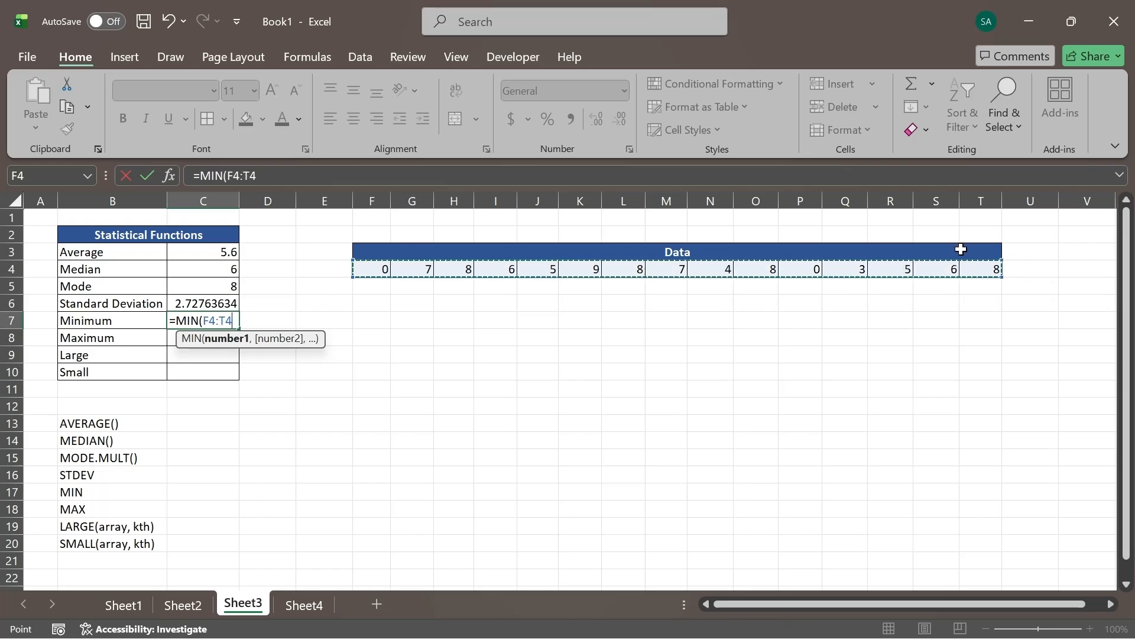
{"action": "key", "text": "Return"}
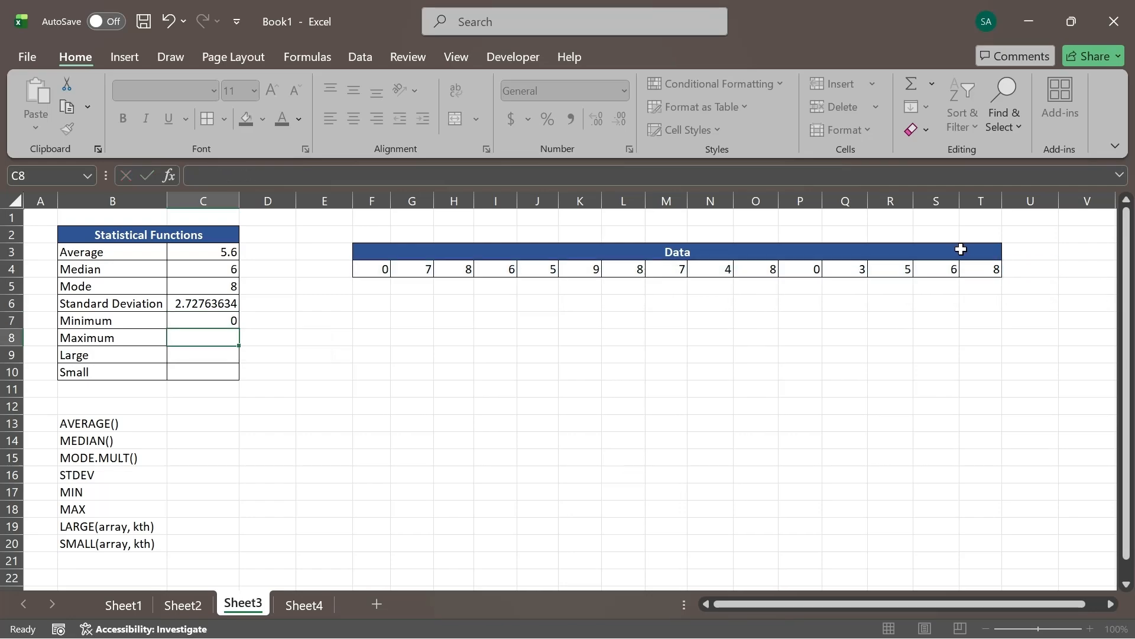
Test the Minimum formula by changing data cell F4 to 12 and data cell P4 to 13
{"action": "left_click", "coordinate": [225, 325]}
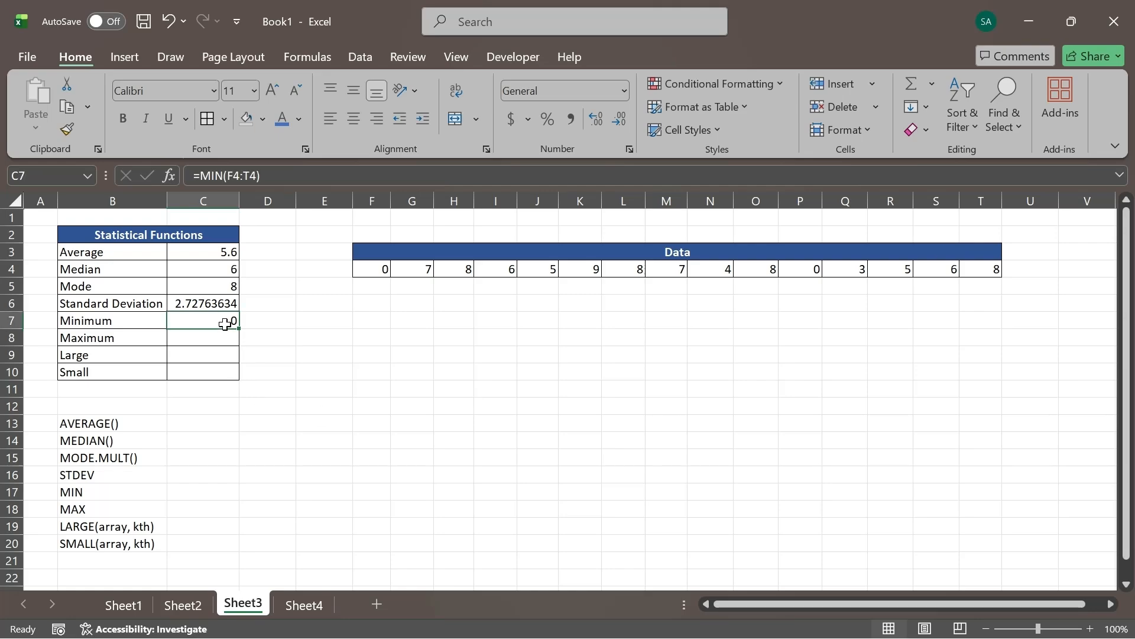
{"action": "left_click", "coordinate": [383, 270]}
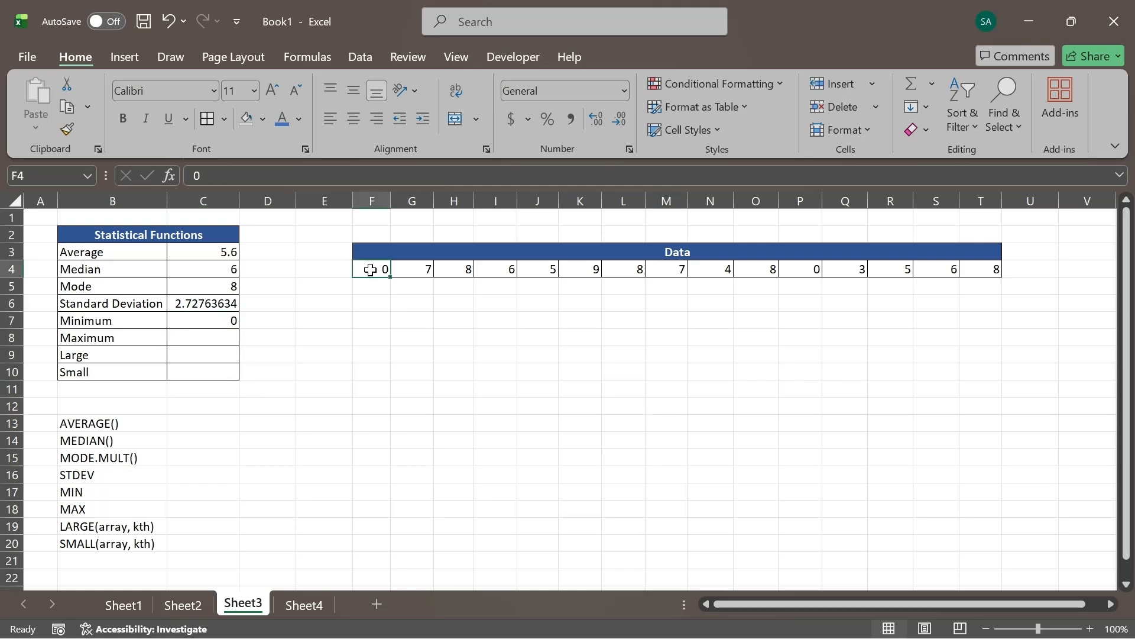
{"action": "type", "text": "12"}
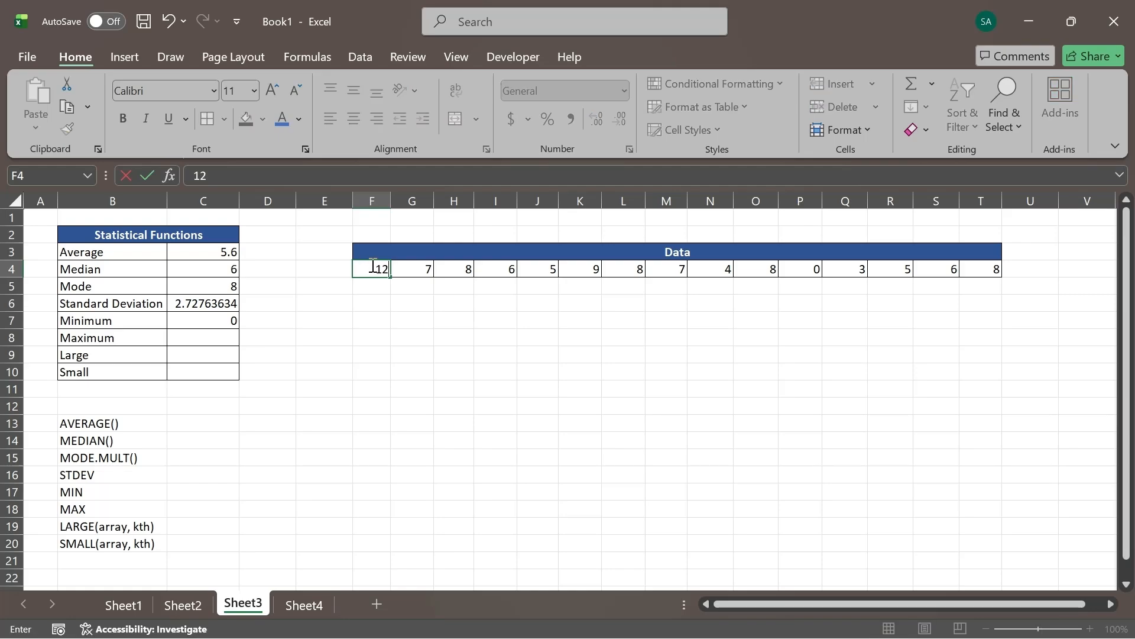
{"action": "key", "text": "Return"}
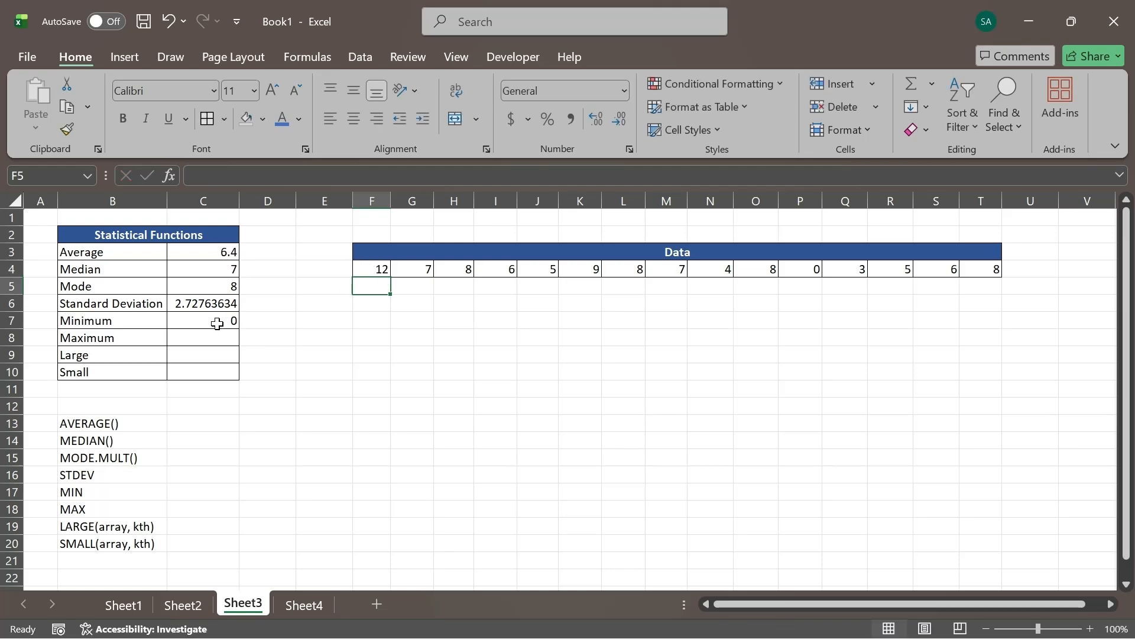
{"action": "left_click", "coordinate": [216, 321]}
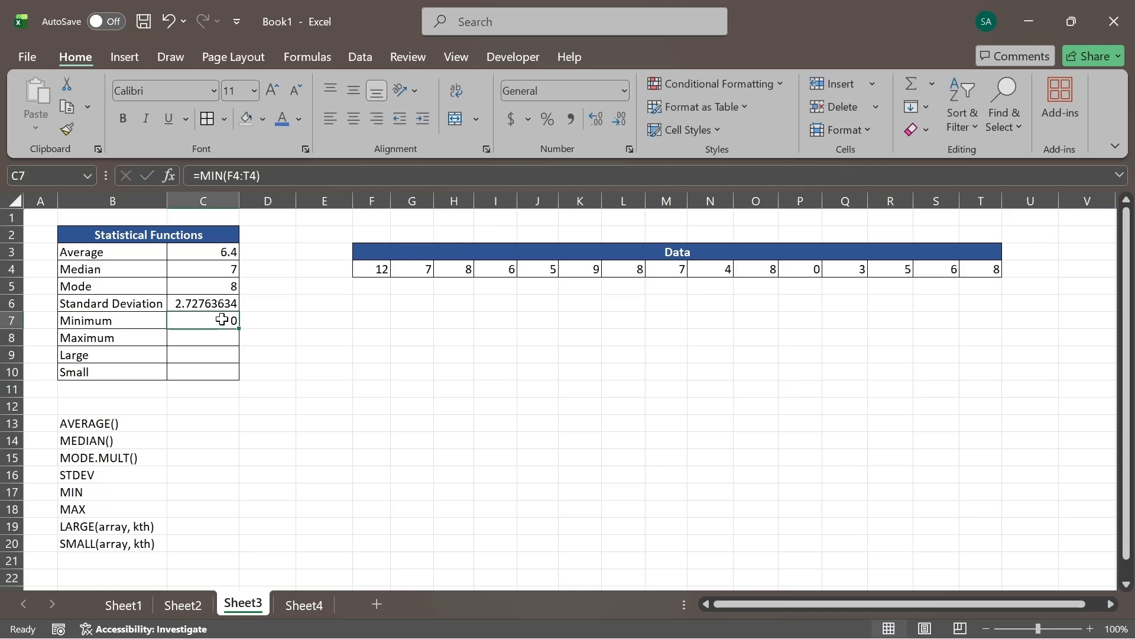
{"action": "left_click", "coordinate": [814, 270]}
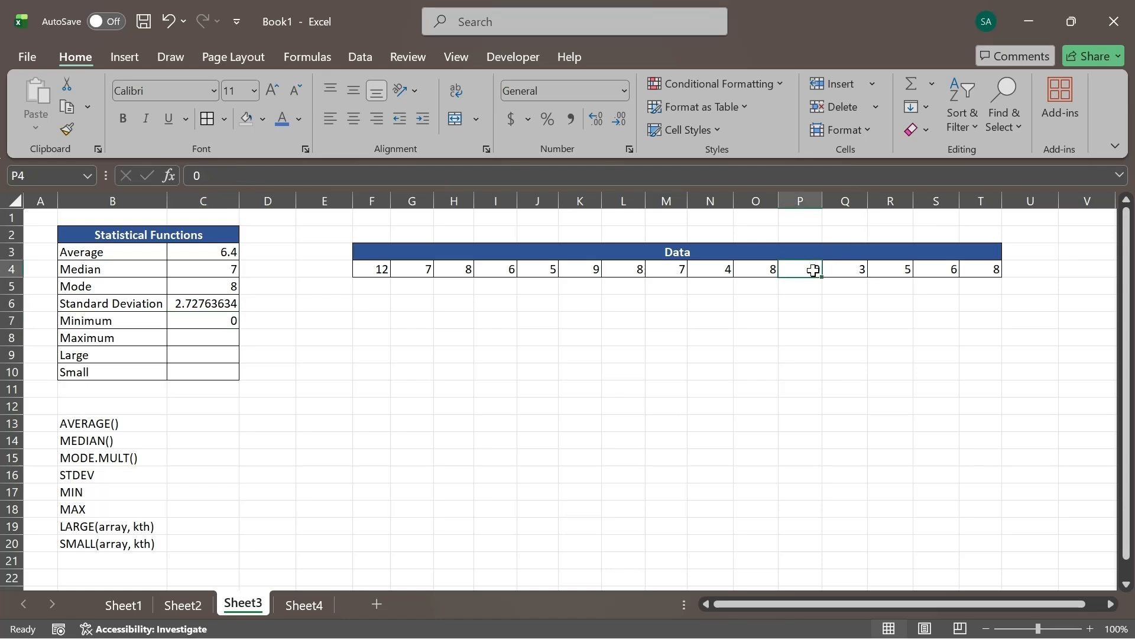
{"action": "type", "text": "13"}
{"action": "key", "text": "Return"}
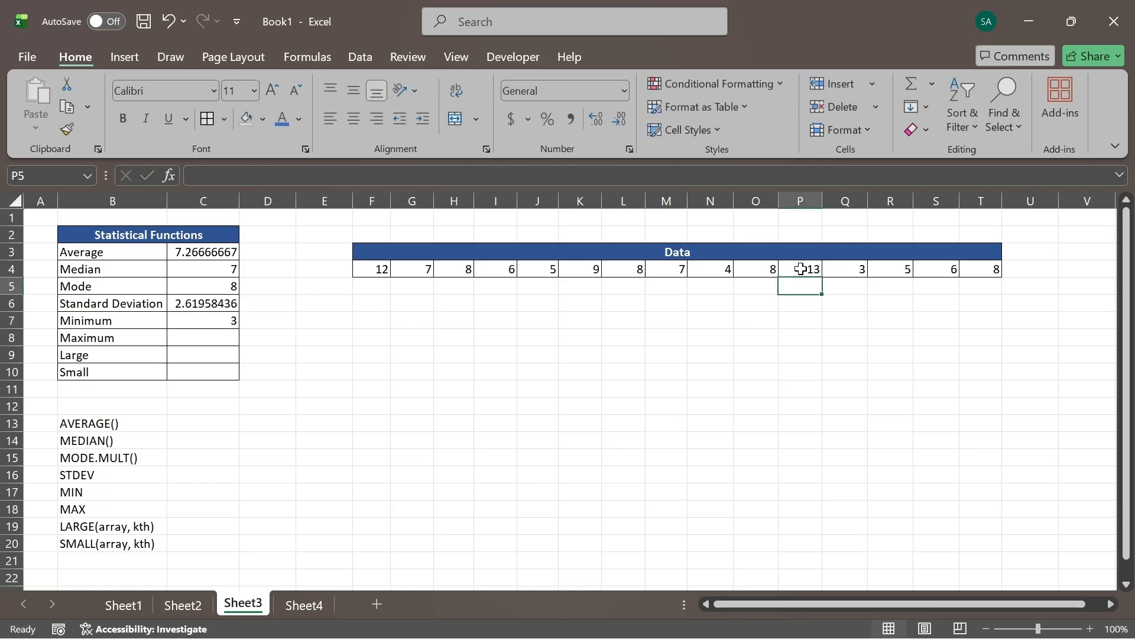
{"action": "left_click", "coordinate": [198, 324]}
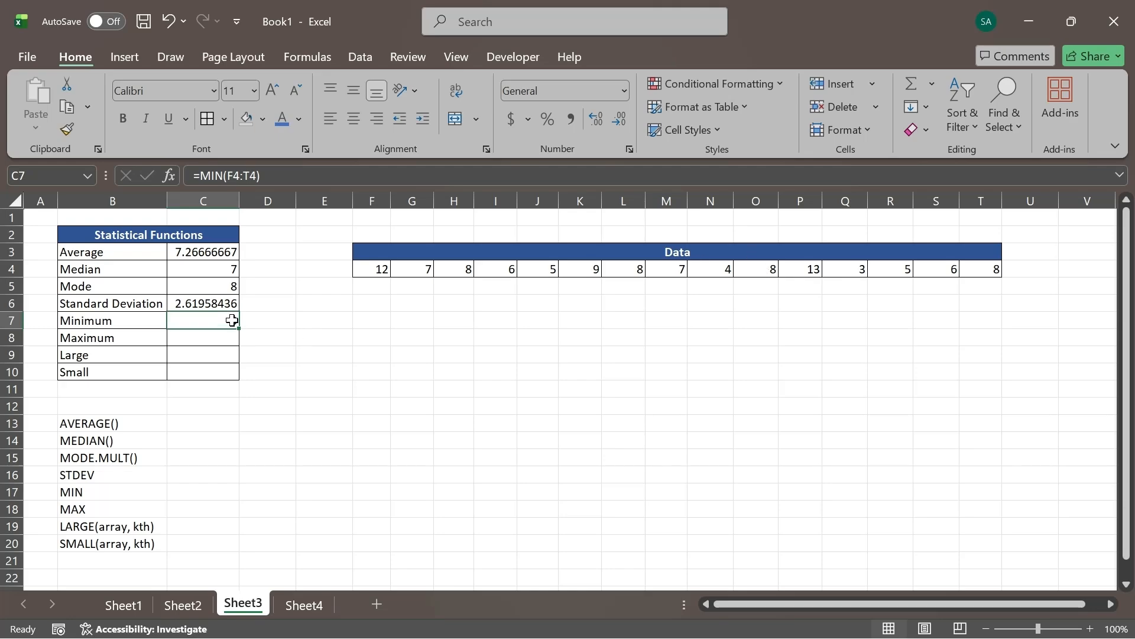
Undo the test changes to data cells P4 and F4 and recheck the Minimum cell C7
{"action": "key", "text": "ctrl+z"}
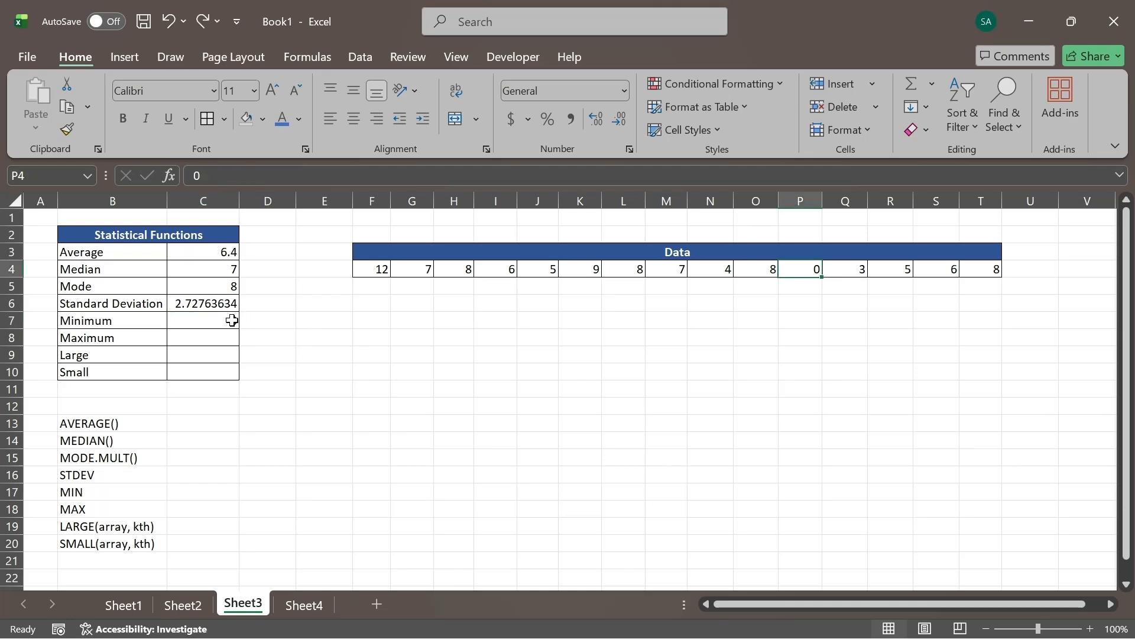
{"action": "key", "text": "ctrl+z"}
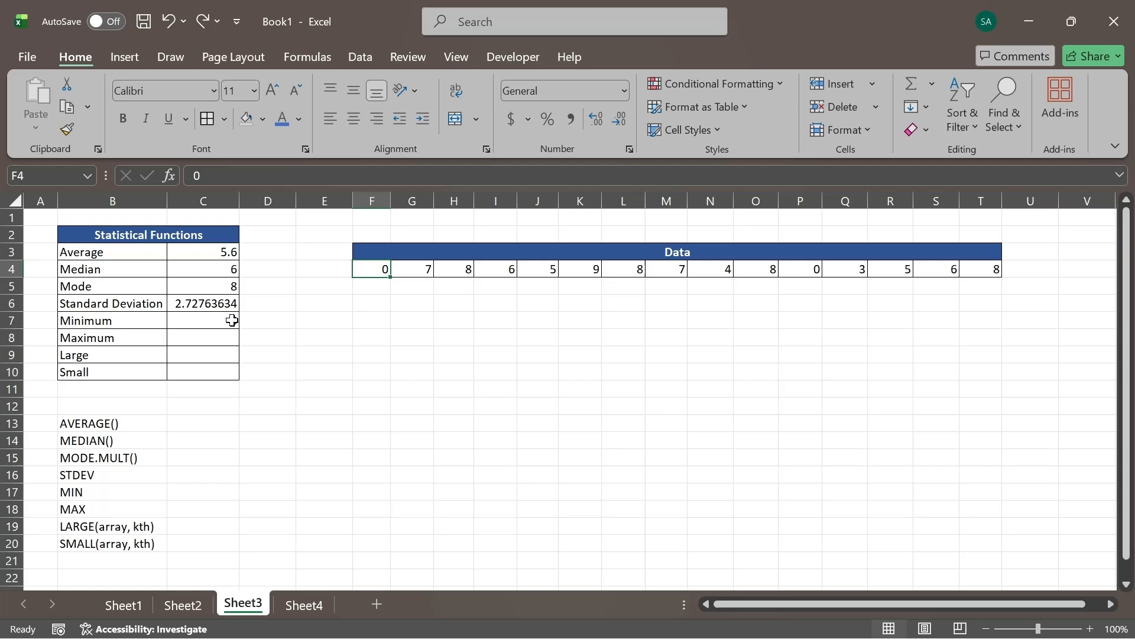
{"action": "left_click", "coordinate": [194, 321]}
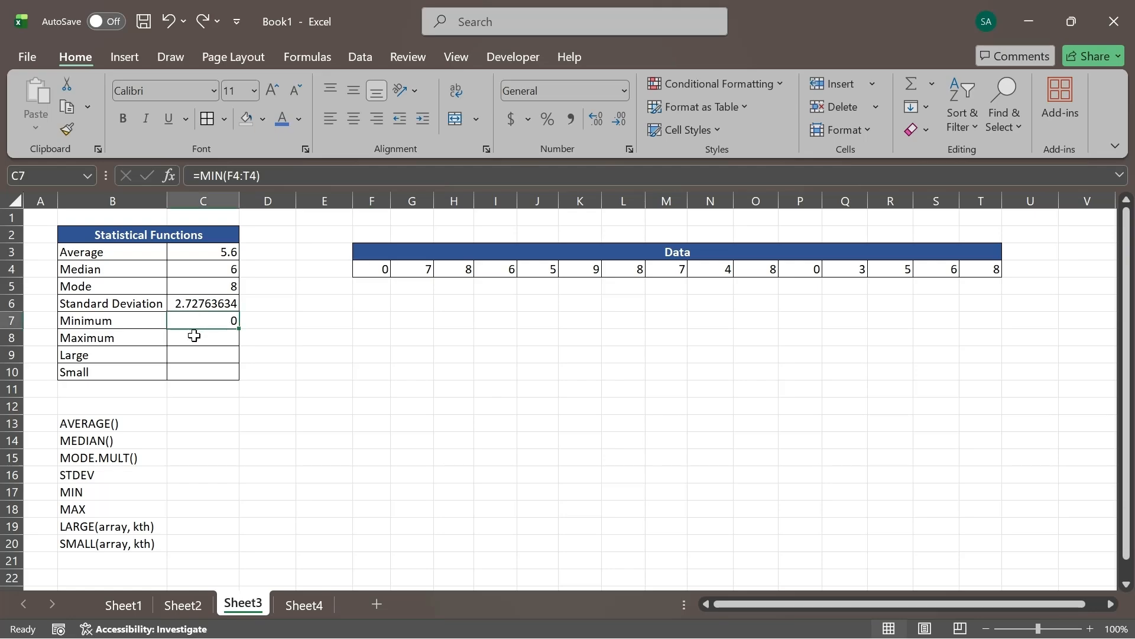
Enter the formula =MAX(F4:T4) in cell C8, beside the Maximum label
{"action": "left_click", "coordinate": [194, 341]}
{"action": "type", "text": "="}
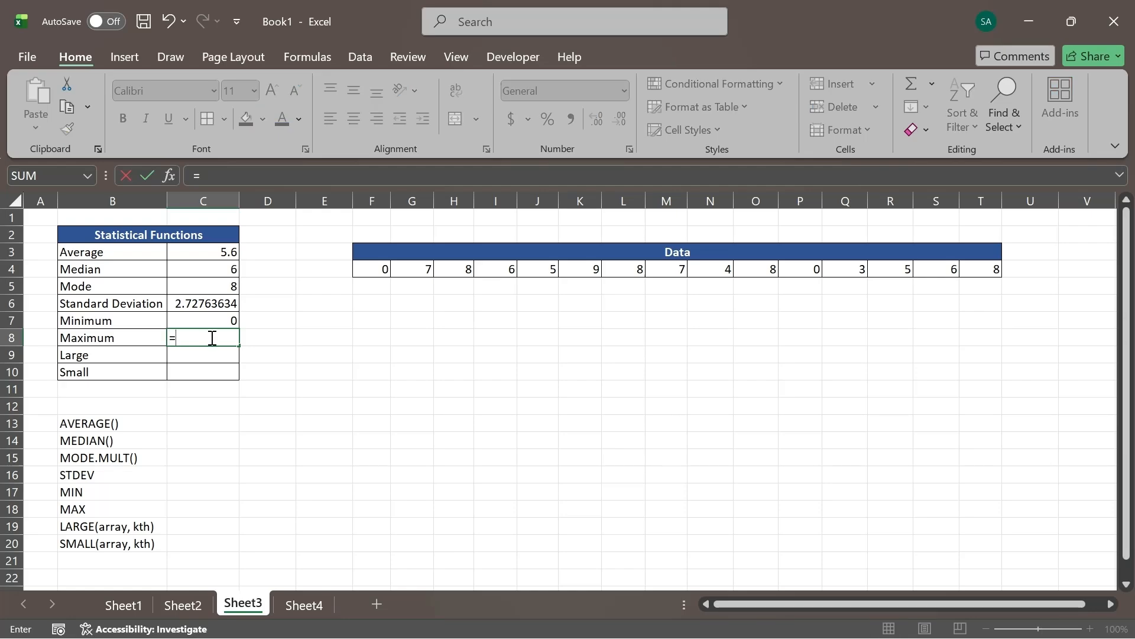
{"action": "type", "text": "max"}
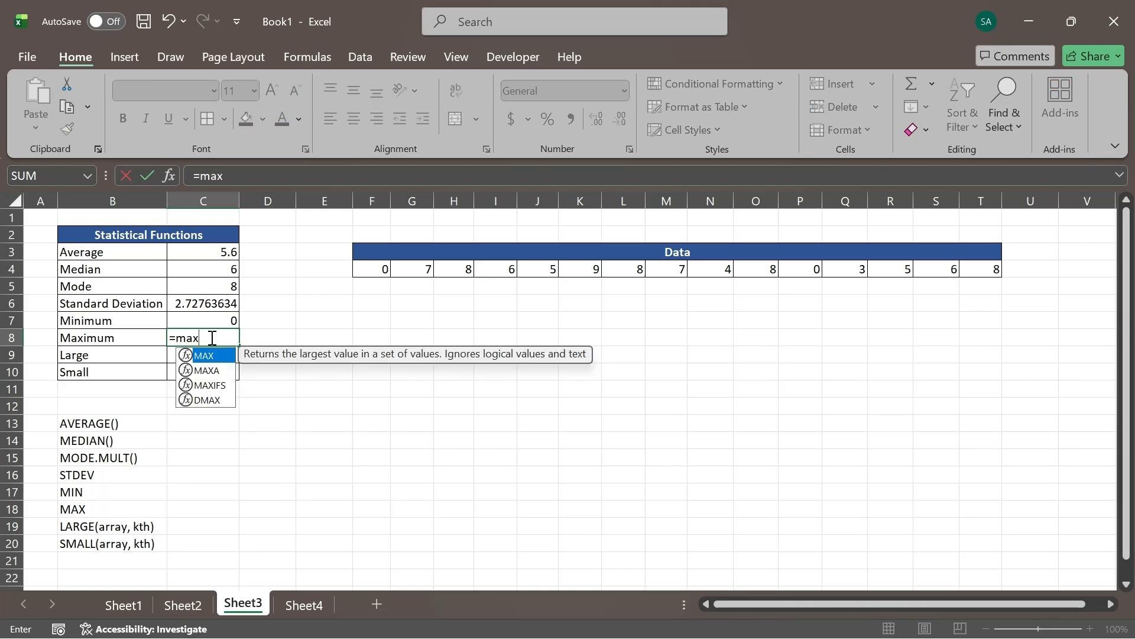
{"action": "key", "text": "Tab"}
{"action": "left_click_drag", "start_coordinate": [367, 264], "coordinate": [979, 267]}
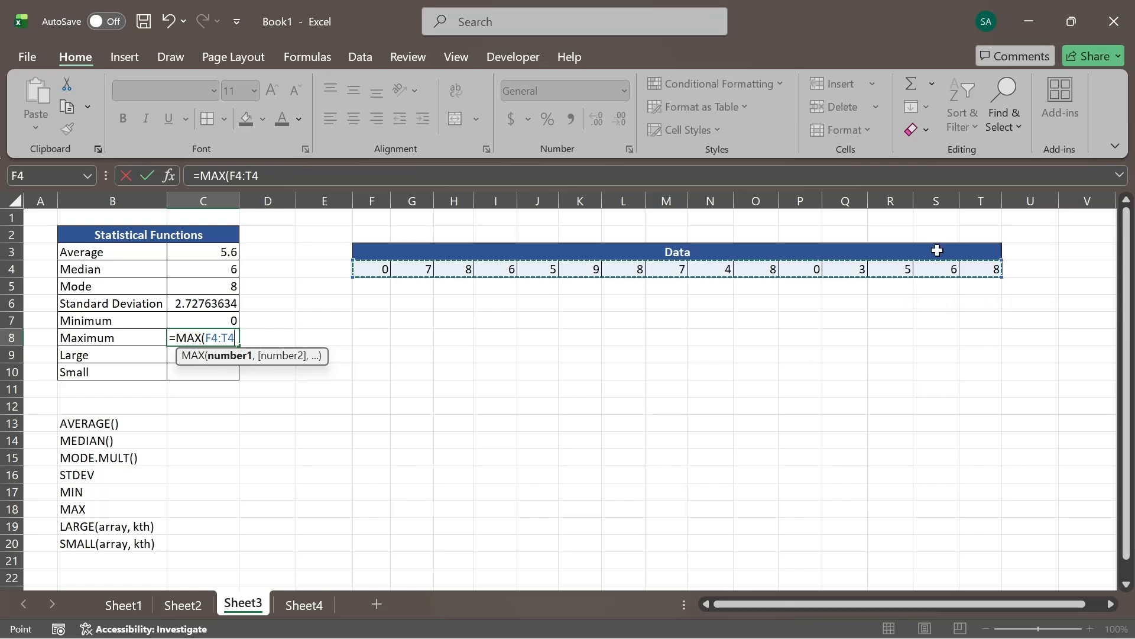
{"action": "type", "text": ")"}
{"action": "key", "text": "Return"}
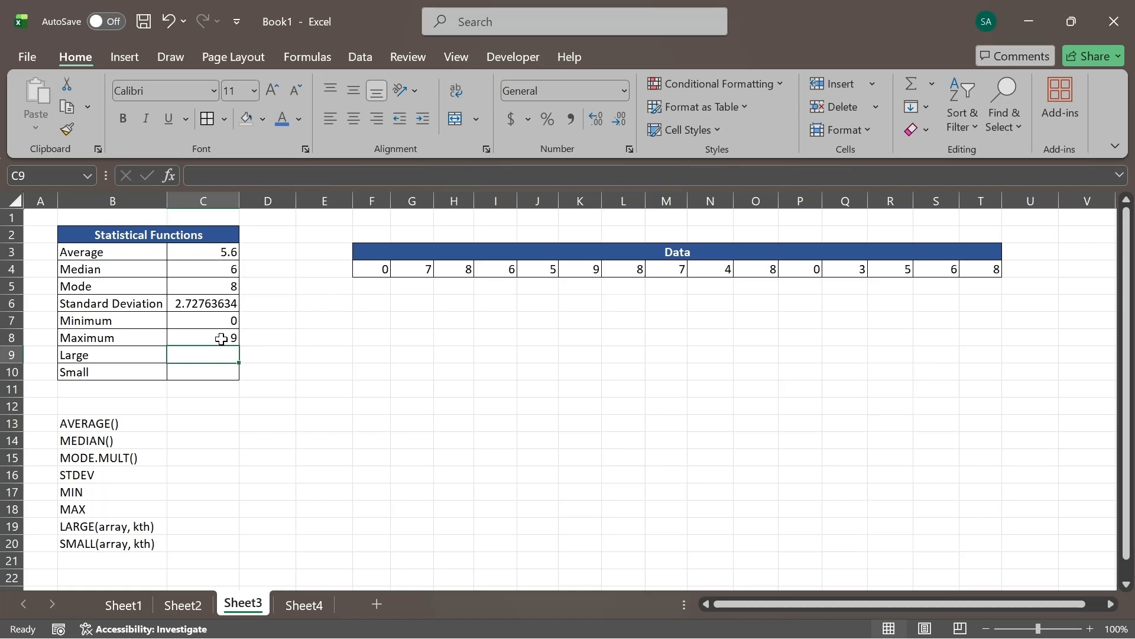
Test the Maximum formula by changing data cell K4 to 19, and undo that change
{"action": "left_click", "coordinate": [582, 272]}
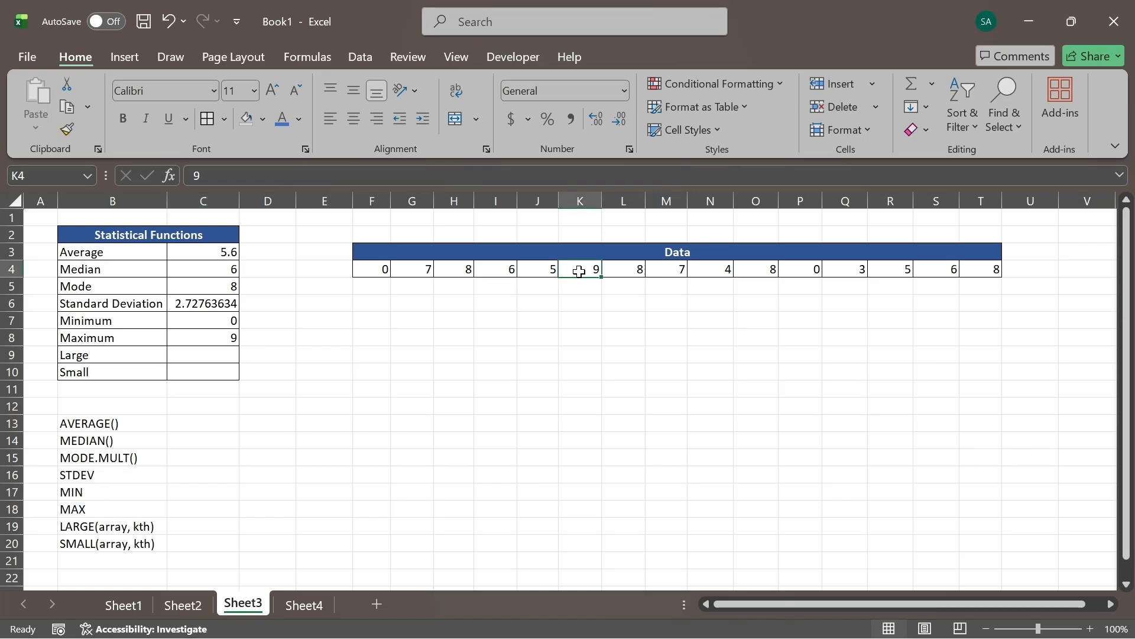
{"action": "type", "text": "19"}
{"action": "key", "text": "Return"}
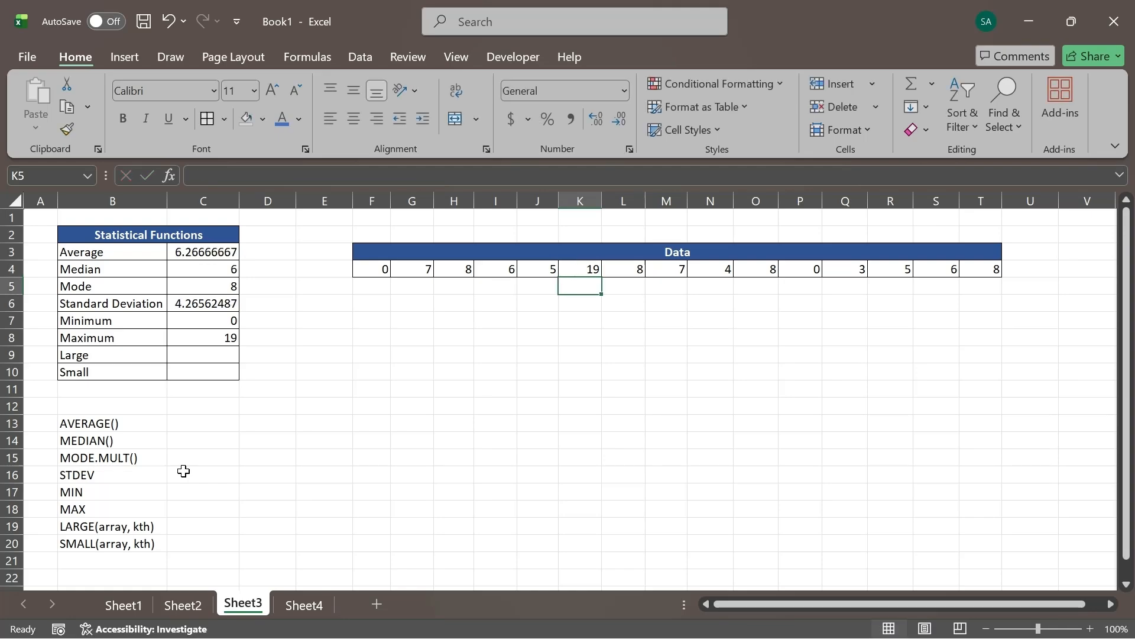
{"action": "left_click", "coordinate": [201, 344]}
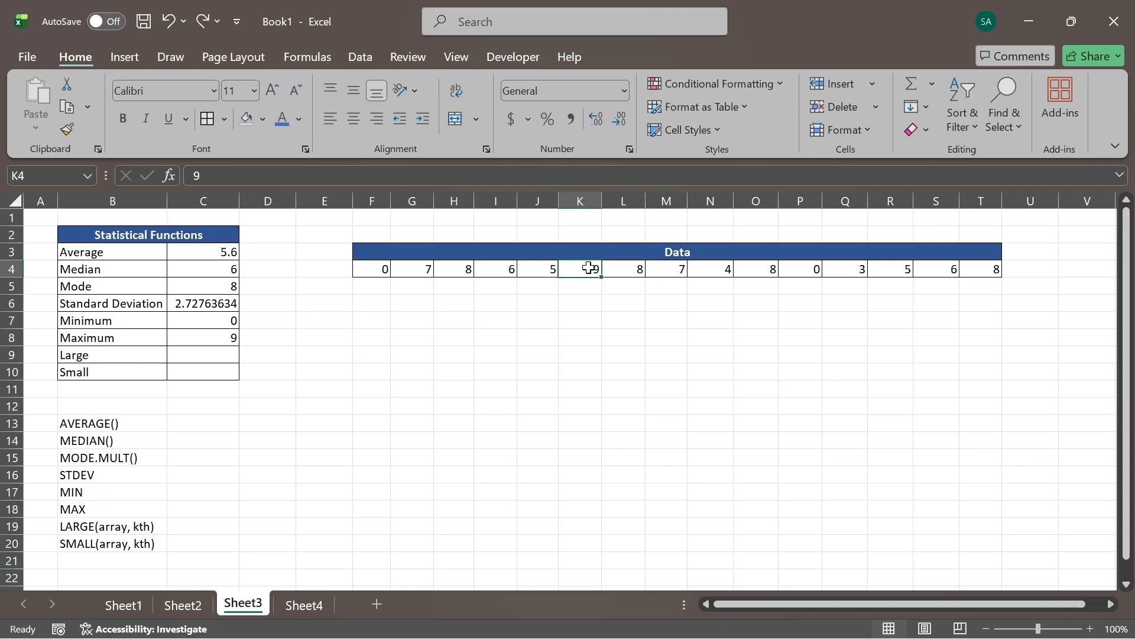
Enter the formula =LARGE(F4:T4, 2) in cell C9, beside the Large label
{"action": "left_click", "coordinate": [180, 356]}
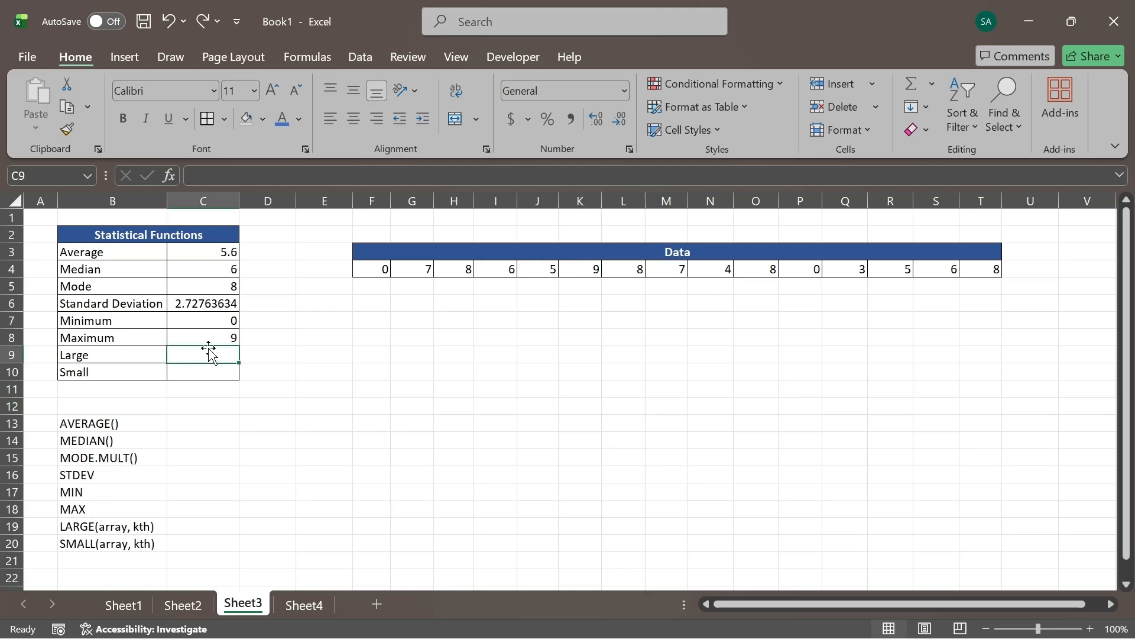
{"action": "type", "text": "=la"}
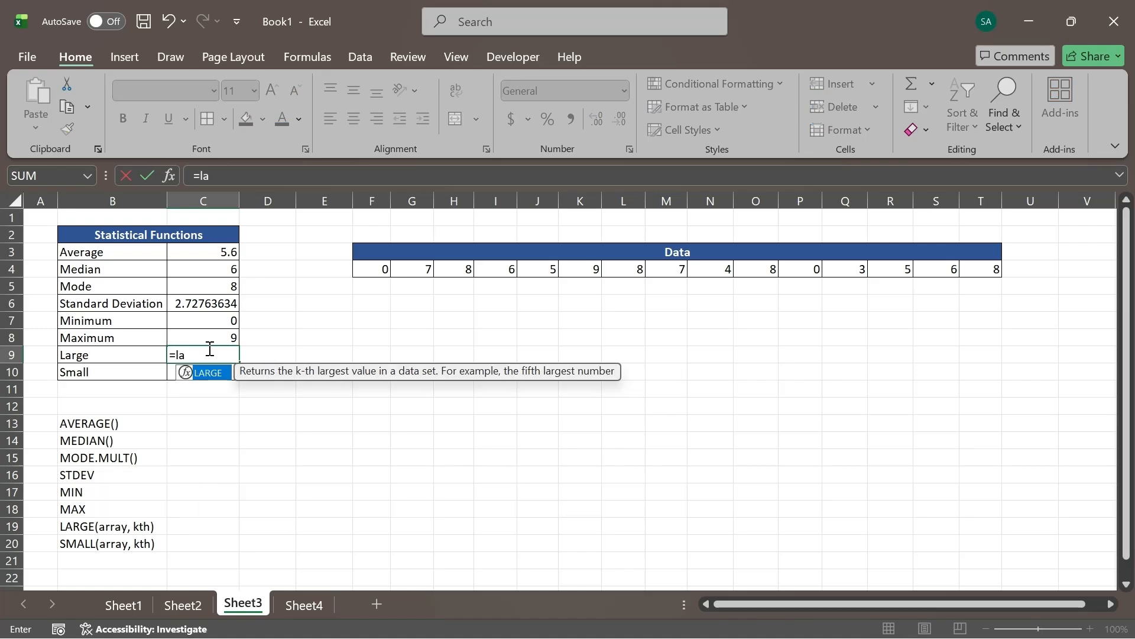
{"action": "key", "text": "Tab"}
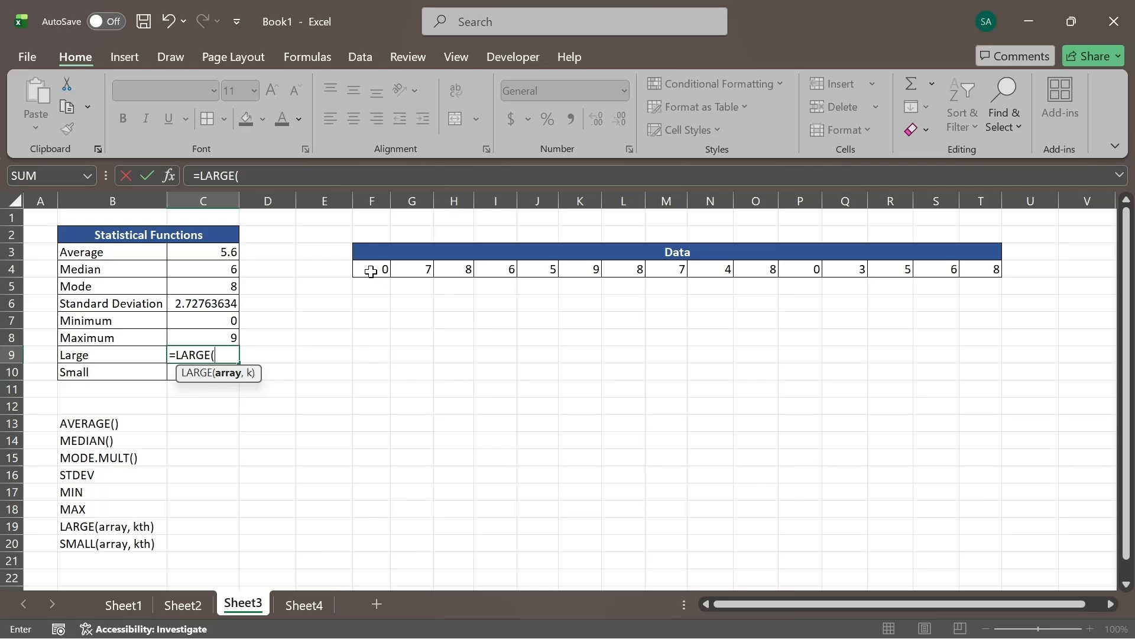
{"action": "left_click_drag", "start_coordinate": [373, 272], "coordinate": [994, 271]}
{"action": "type", "text": ", 2"}
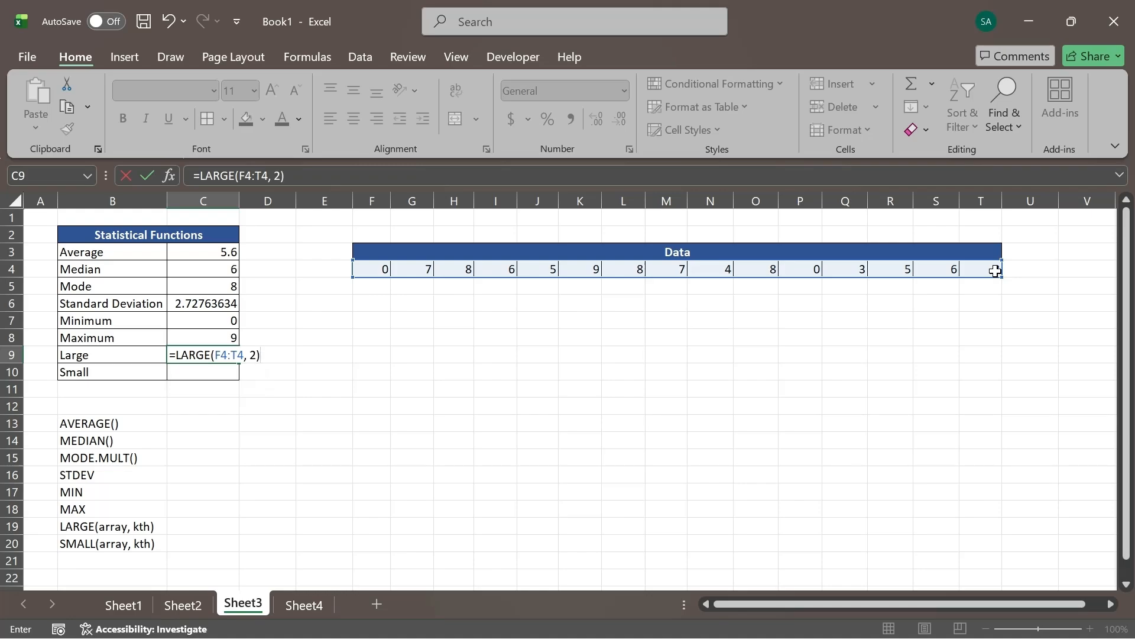
{"action": "key", "text": "Return"}
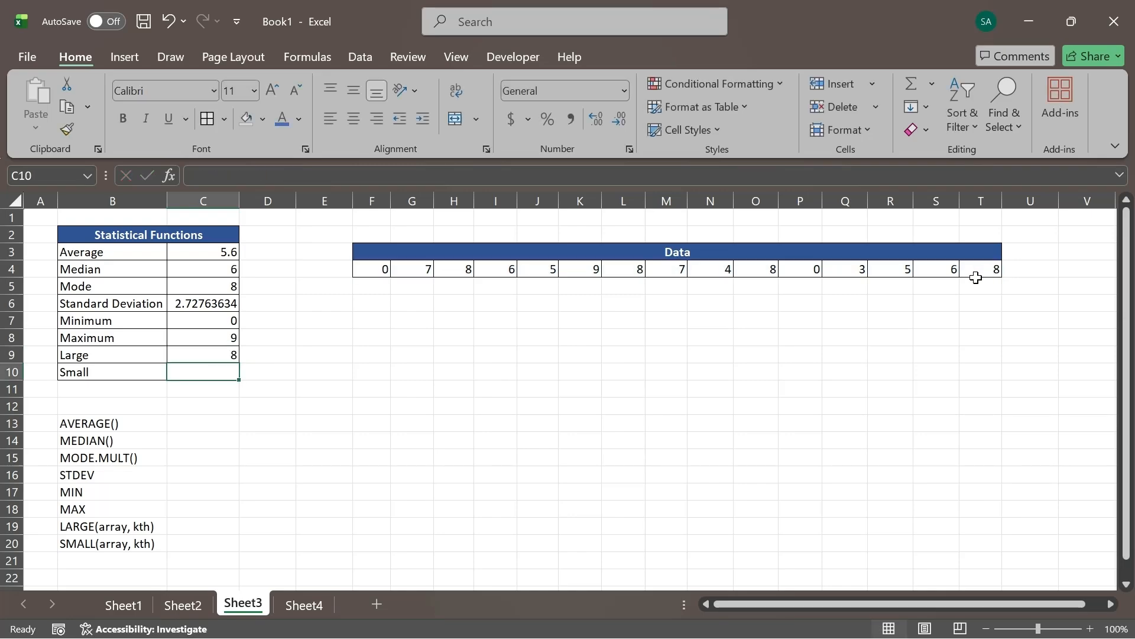
Change the k argument of the LARGE formula in cell C9 to 3
{"action": "left_click", "coordinate": [208, 354]}
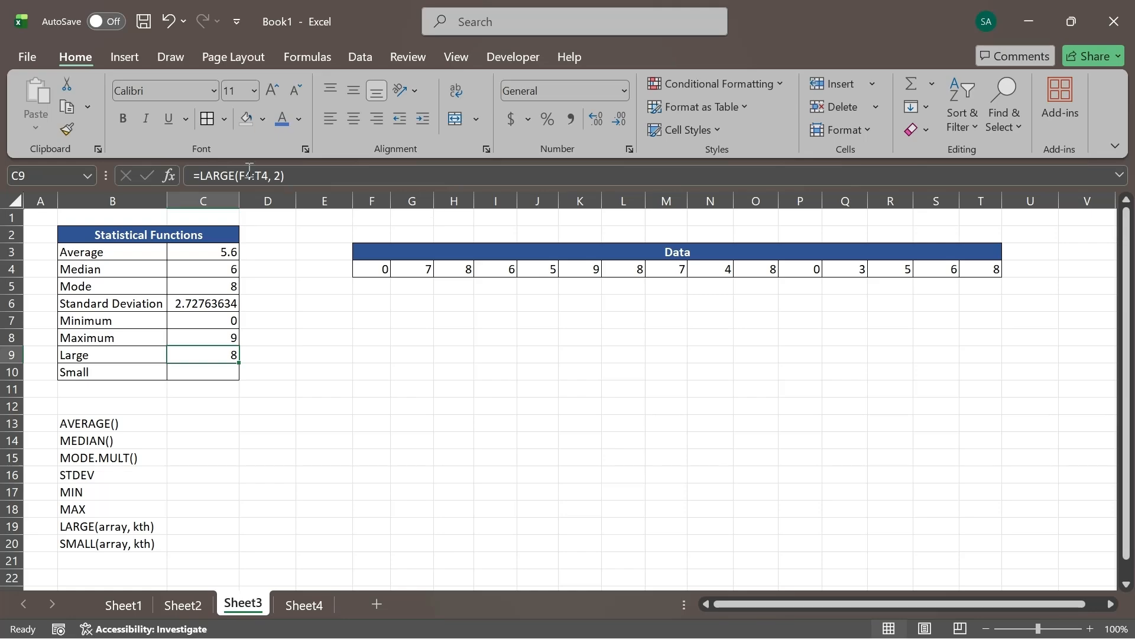
{"action": "left_click", "coordinate": [280, 175]}
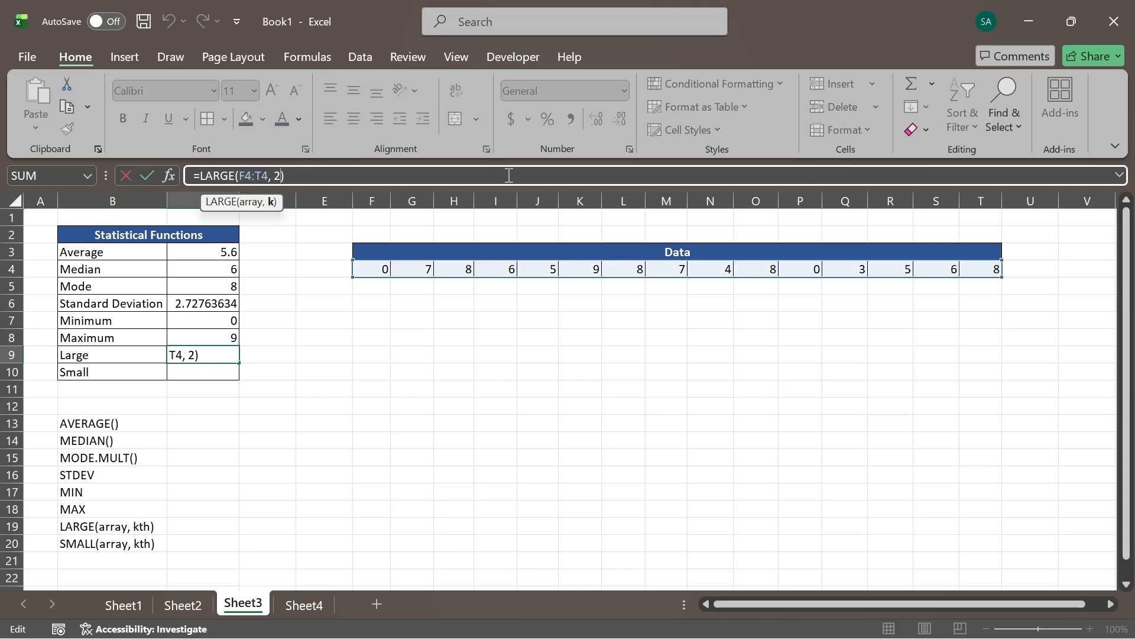
{"action": "key", "text": "BackSpace"}
{"action": "type", "text": "3"}
{"action": "key", "text": "Return"}
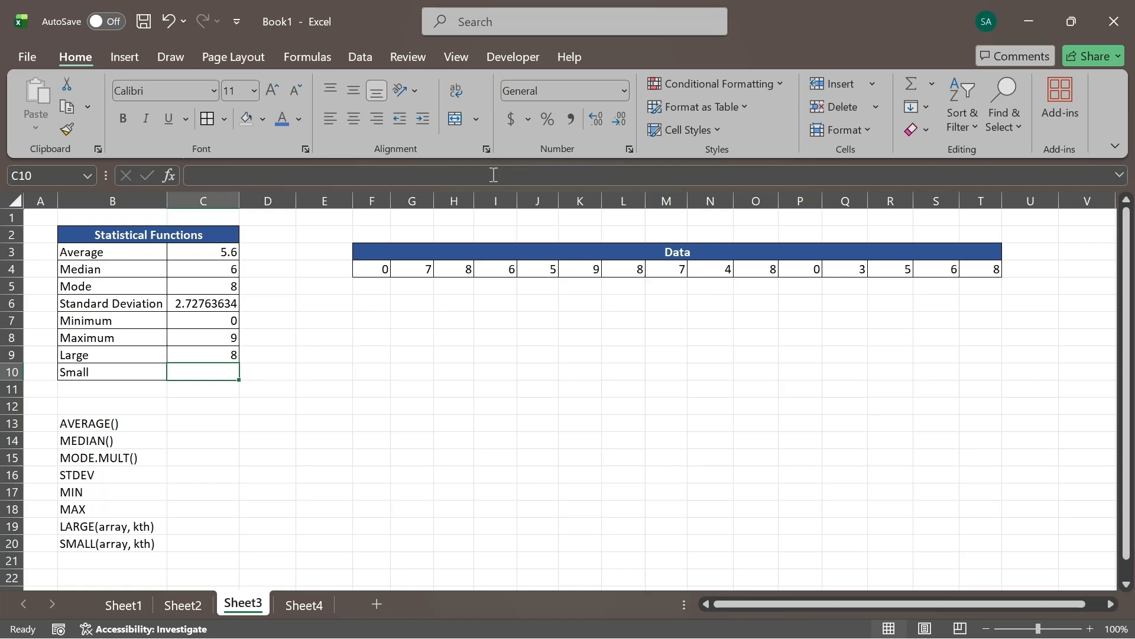
{"action": "double_click", "coordinate": [217, 355]}
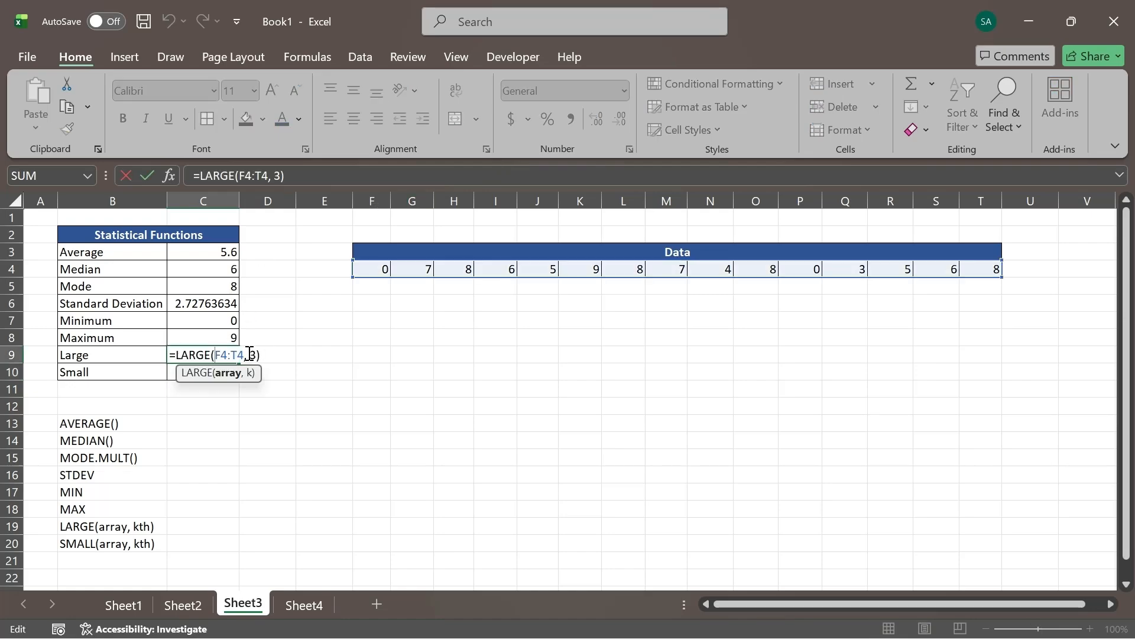
{"action": "key", "text": "BackSpace"}
{"action": "type", "text": "3"}
{"action": "key", "text": "Return"}
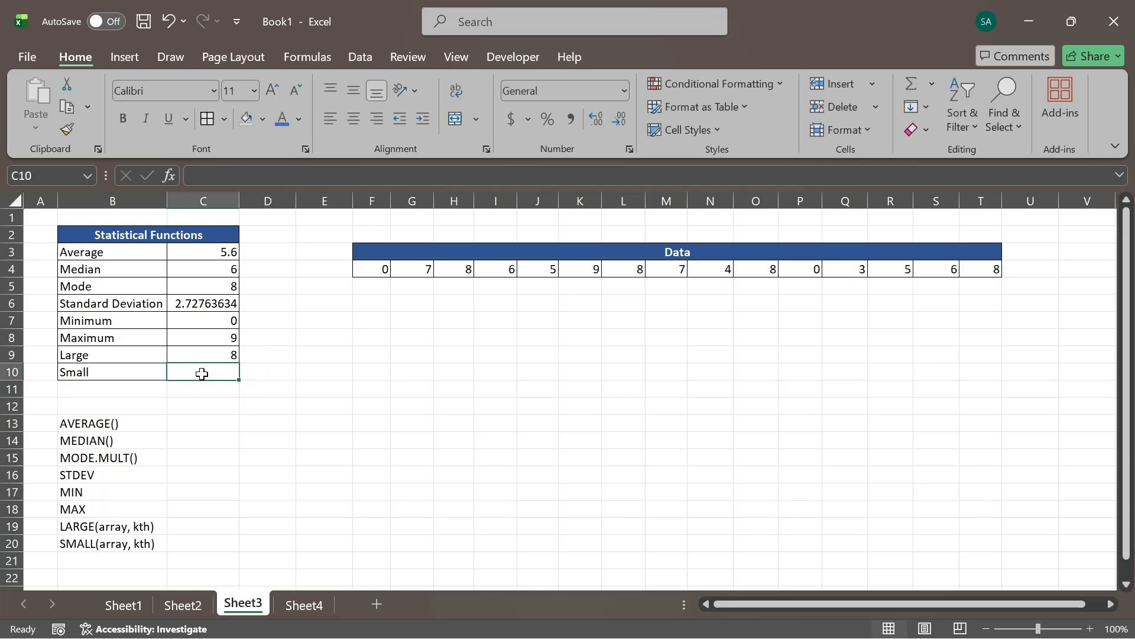
Enter the formula =SMALL(F4:T4, 2) in cell C10, beside the Small label
{"action": "type", "text": "=s"}
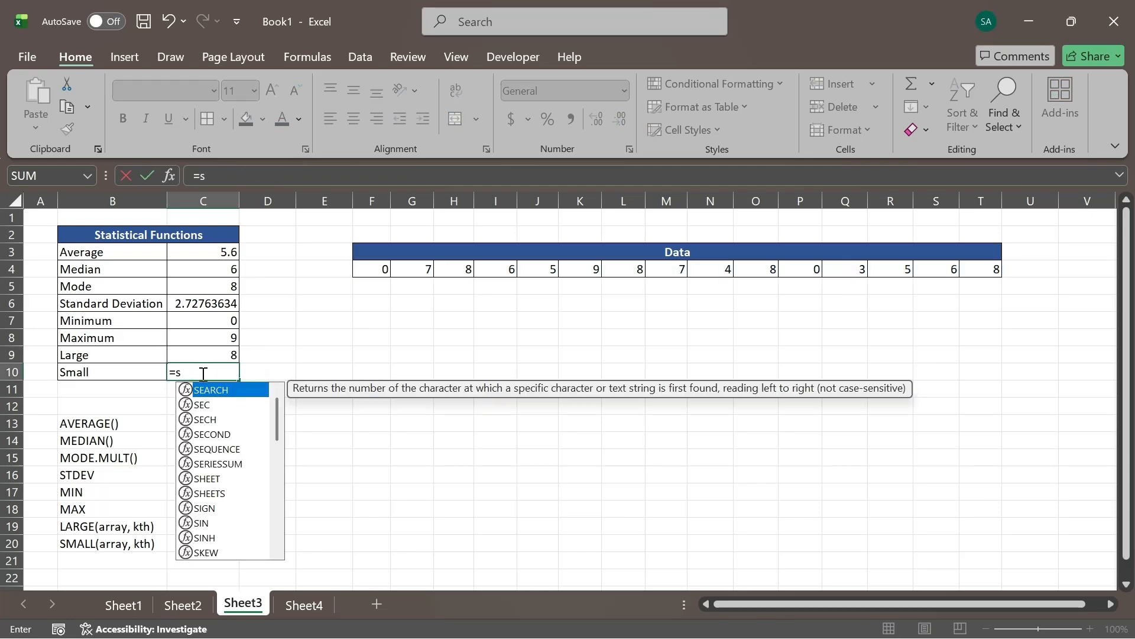
{"action": "type", "text": "ma"}
{"action": "key", "text": "Tab"}
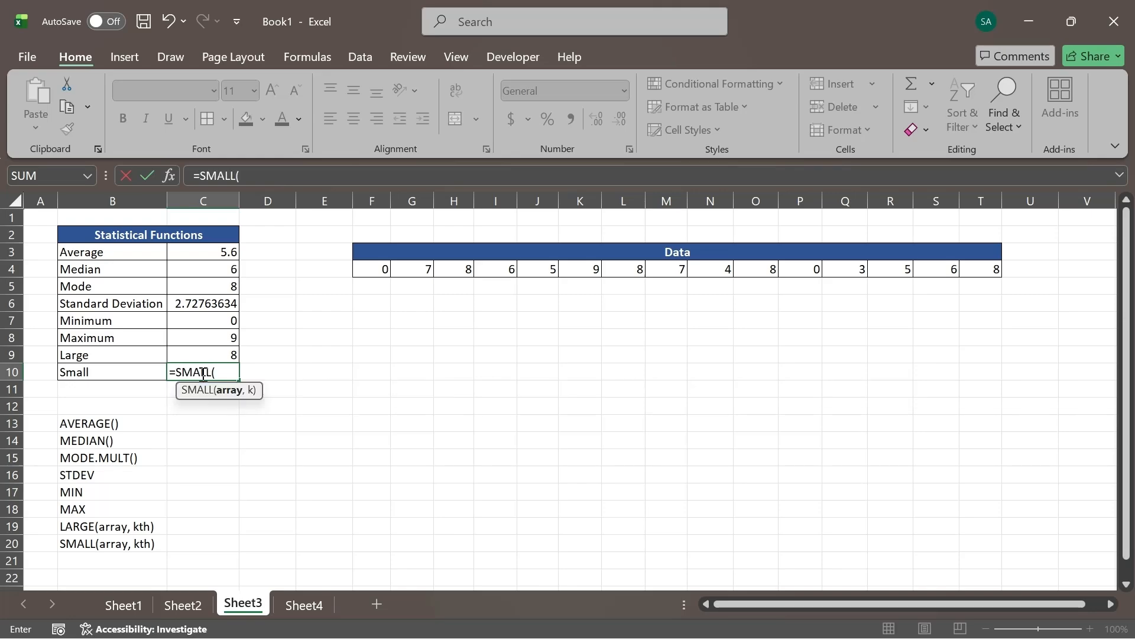
{"action": "left_click", "coordinate": [363, 268]}
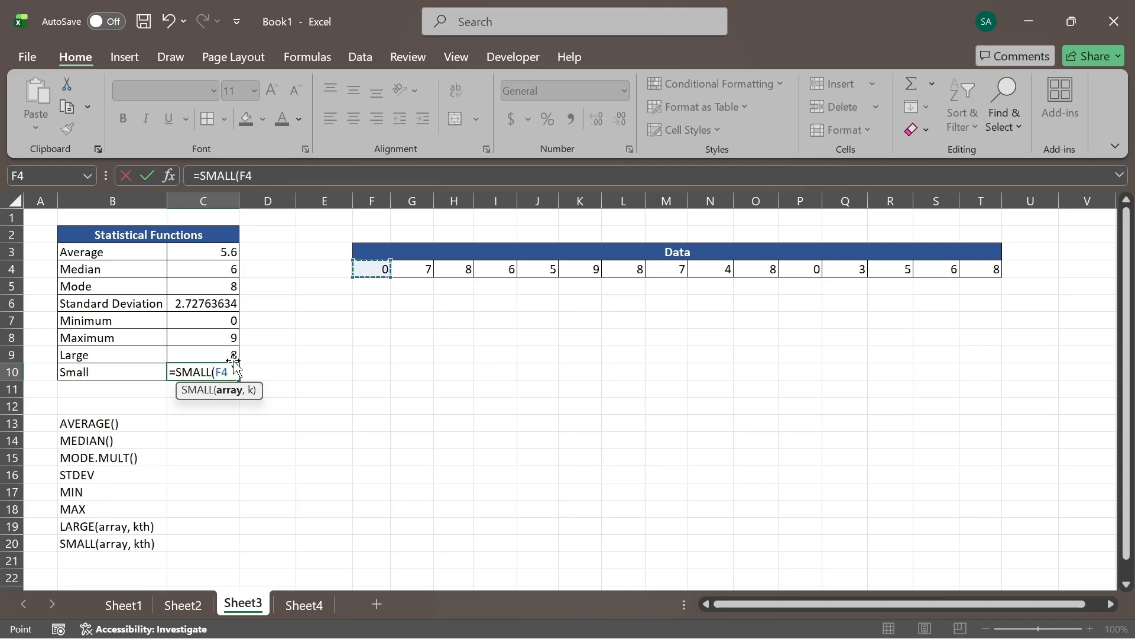
{"action": "key", "text": "BackSpace"}
{"action": "key", "text": "BackSpace"}
{"action": "key", "text": "BackSpace"}
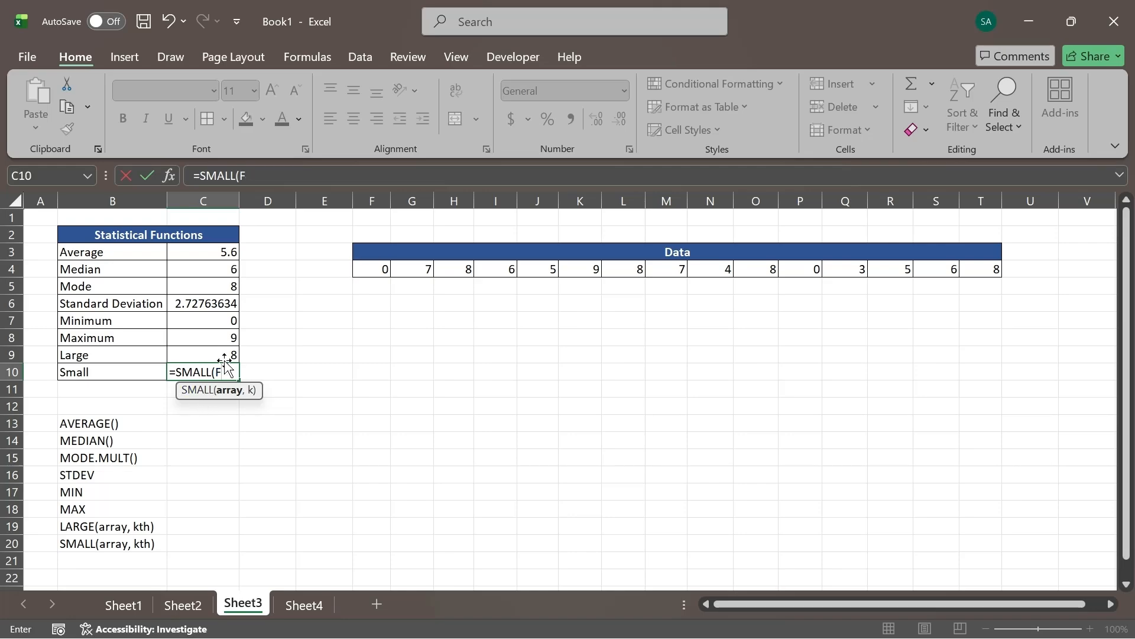
{"action": "type", "text": "("}
{"action": "left_click_drag", "start_coordinate": [376, 272], "coordinate": [983, 272]}
{"action": "type", "text": ","}
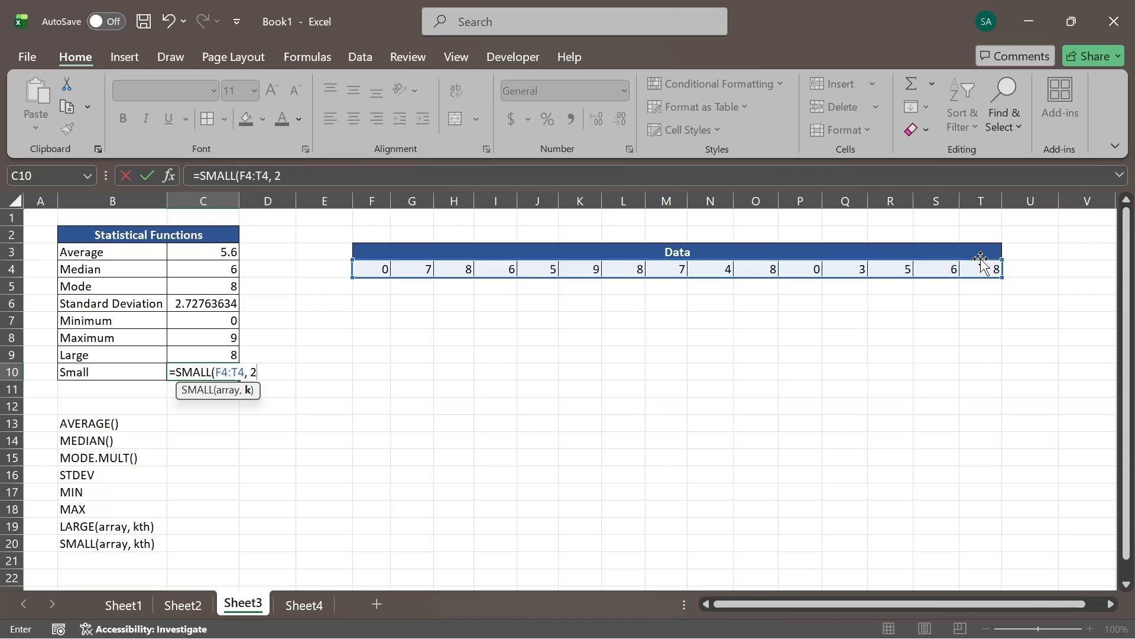
{"action": "type", "text": " 2)"}
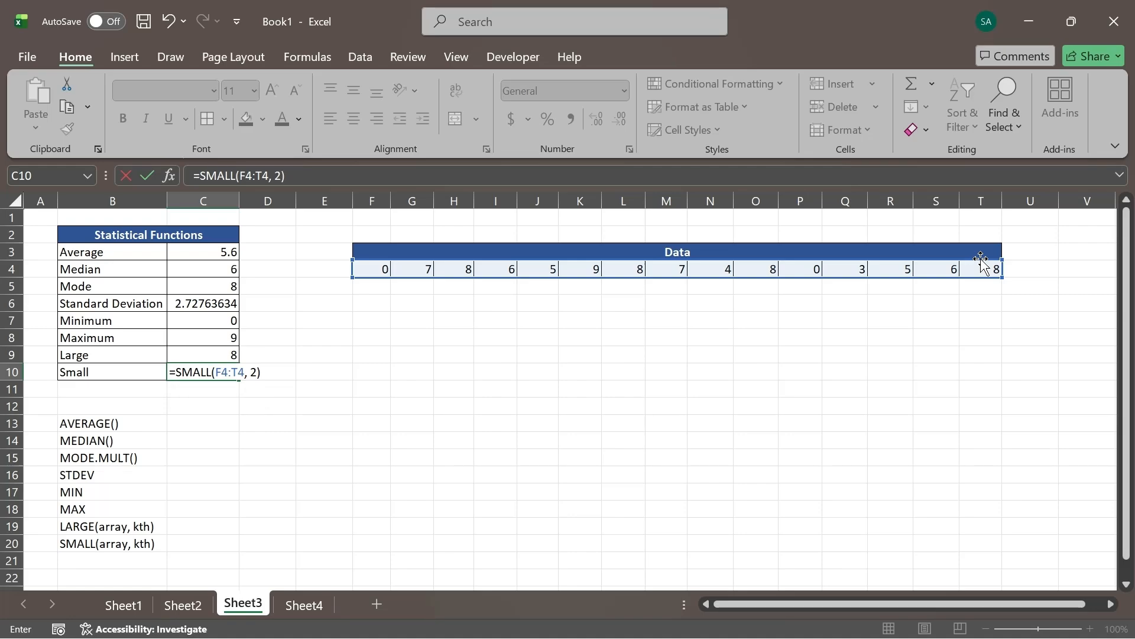
{"action": "key", "text": "Return"}
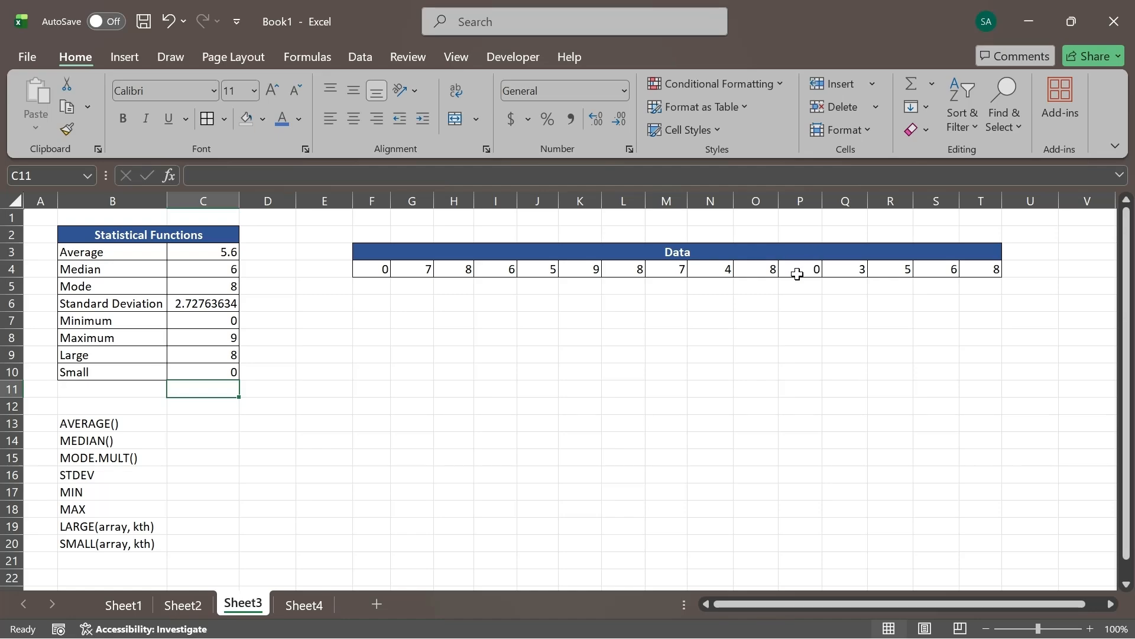
Change the k argument of the SMALL formula in cell C10 to 3 and recheck the cell
{"action": "left_click", "coordinate": [188, 372]}
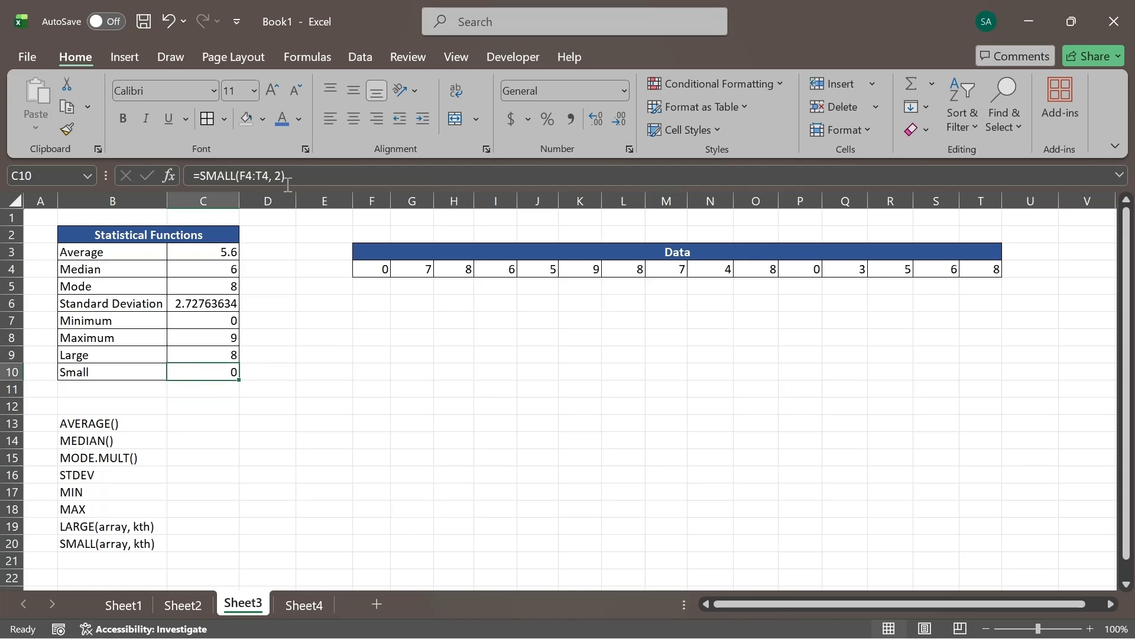
{"action": "left_click", "coordinate": [357, 176]}
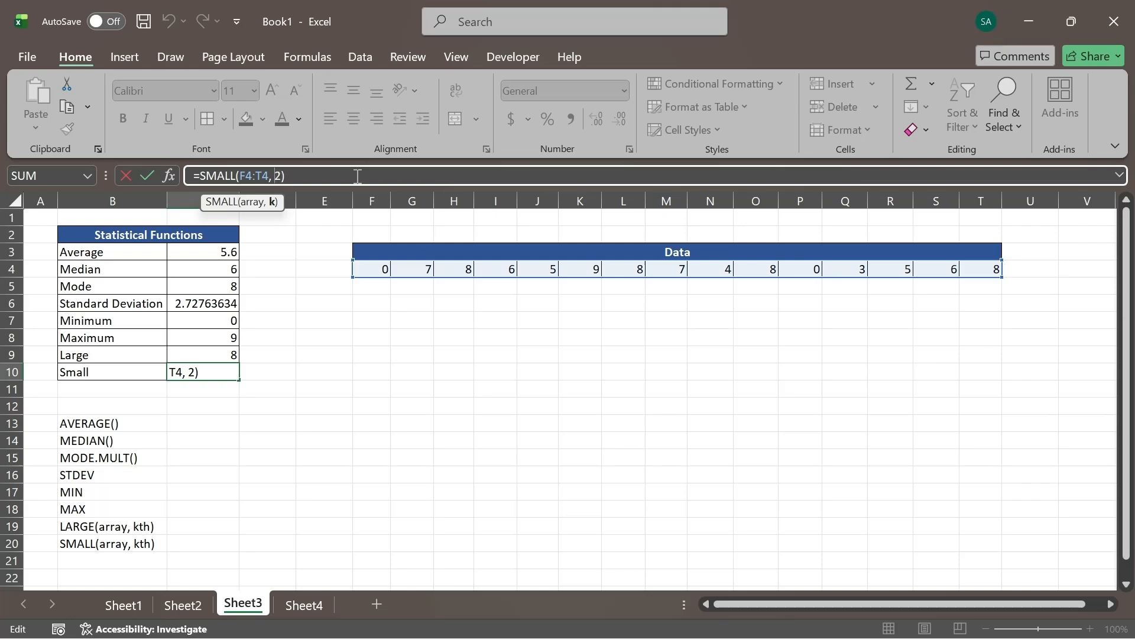
{"action": "key", "text": "Return"}
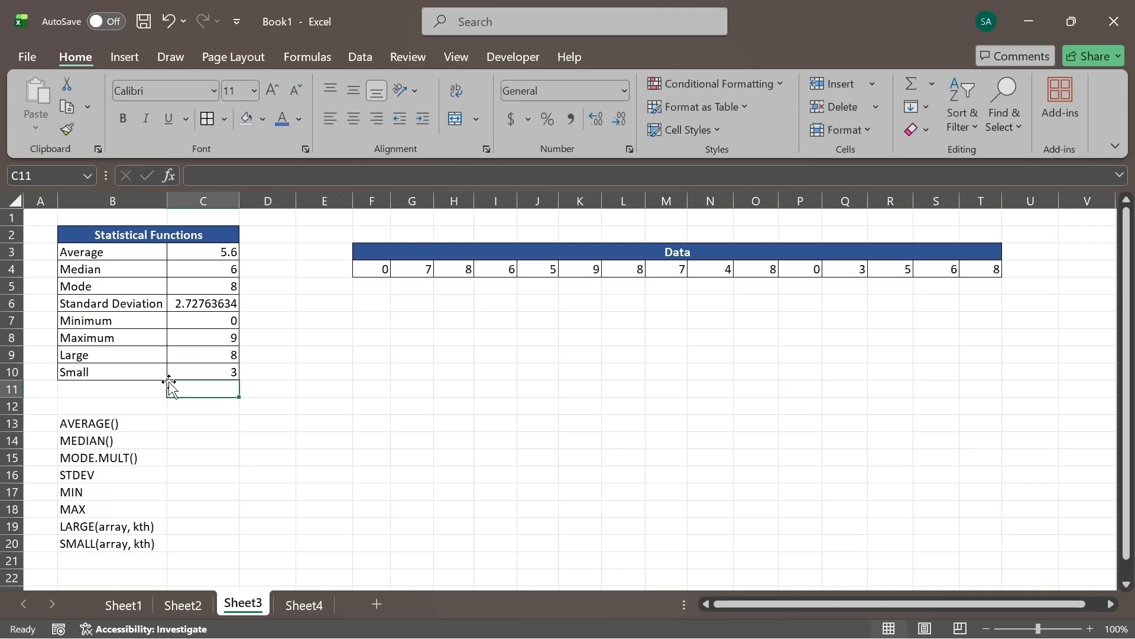
{"action": "left_click", "coordinate": [190, 369]}
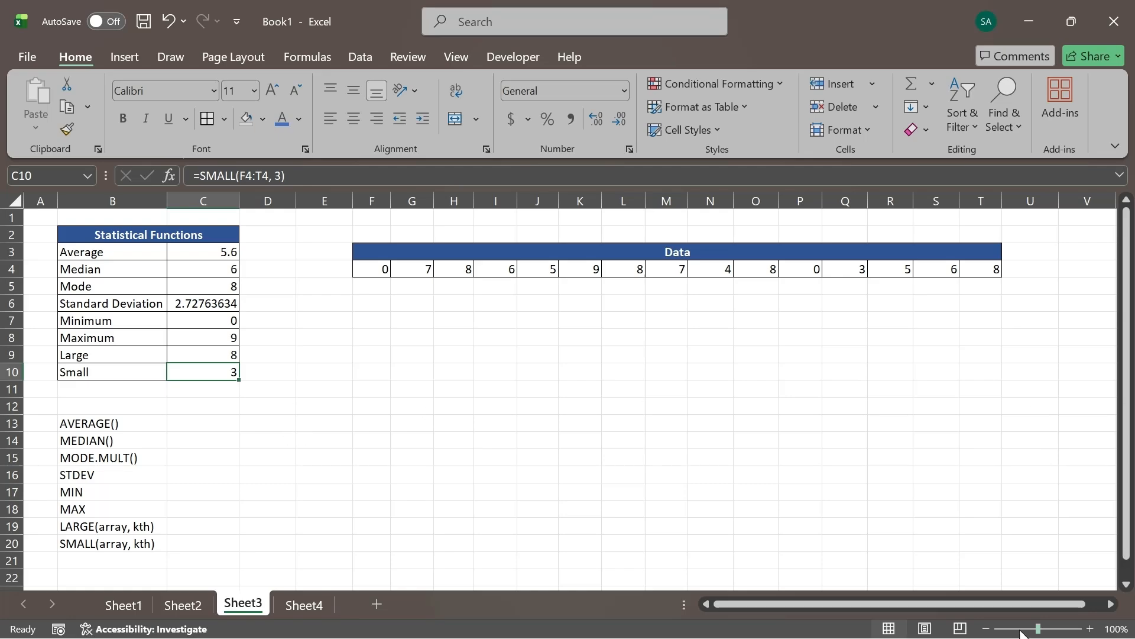
{"action": "mouse_move", "coordinate": [830, 600]}
{"action": "left_click", "coordinate": [778, 618]}
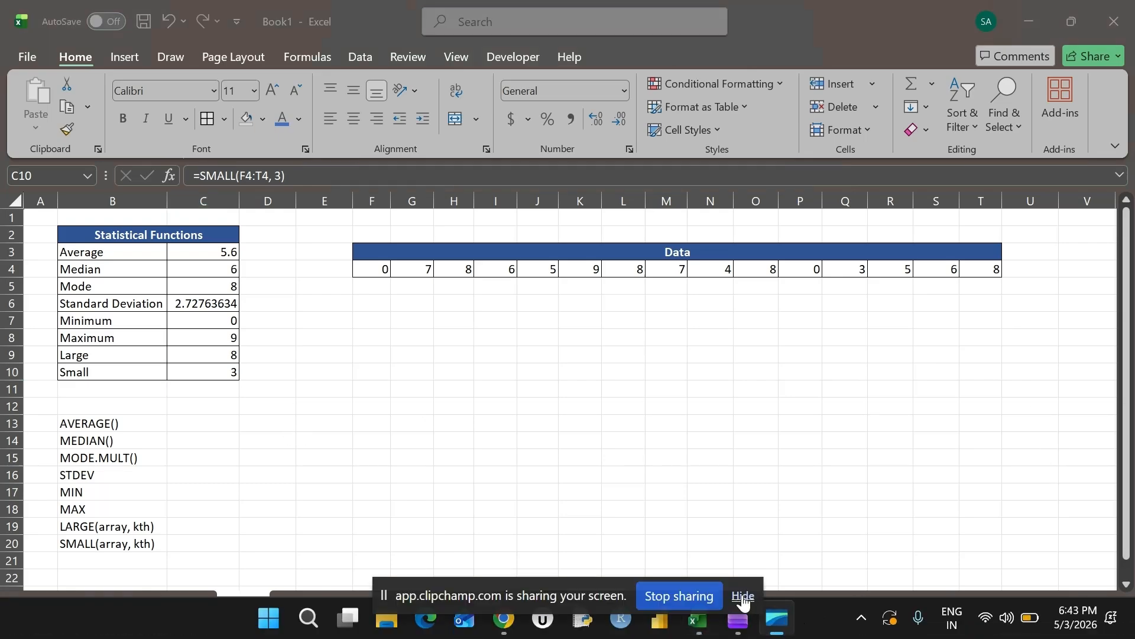